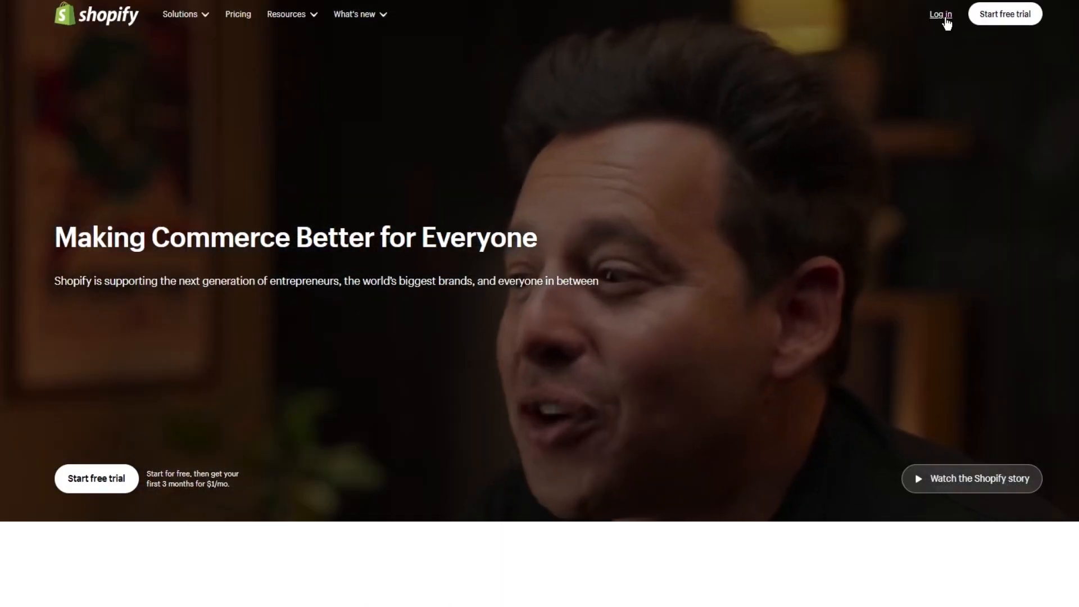
- Log in to the store admin and save a new product titled "cveqrey"
left_click(945, 20)
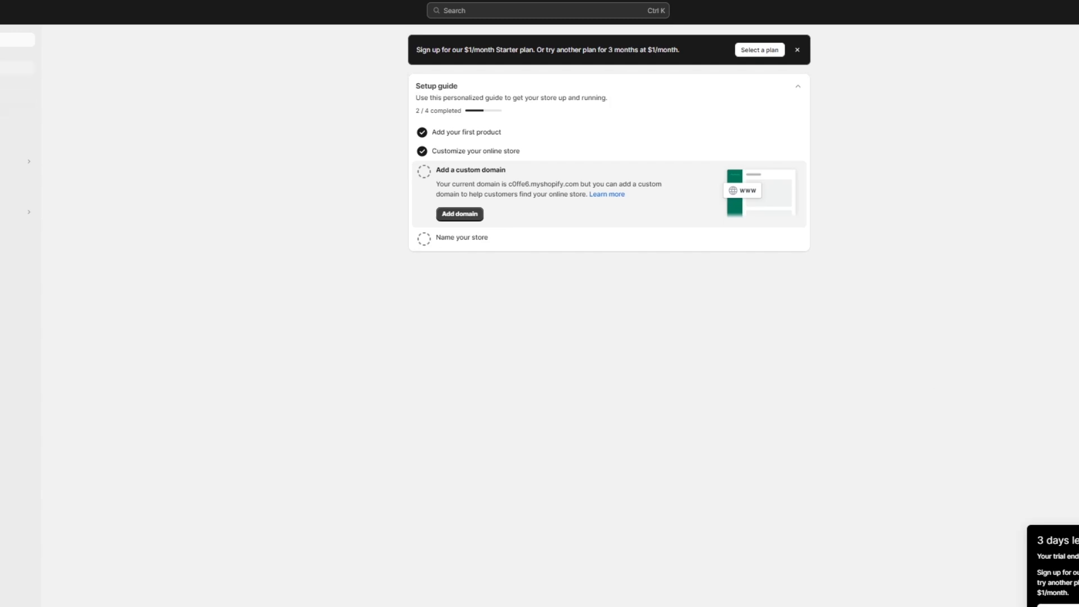
left_click(7, 68)
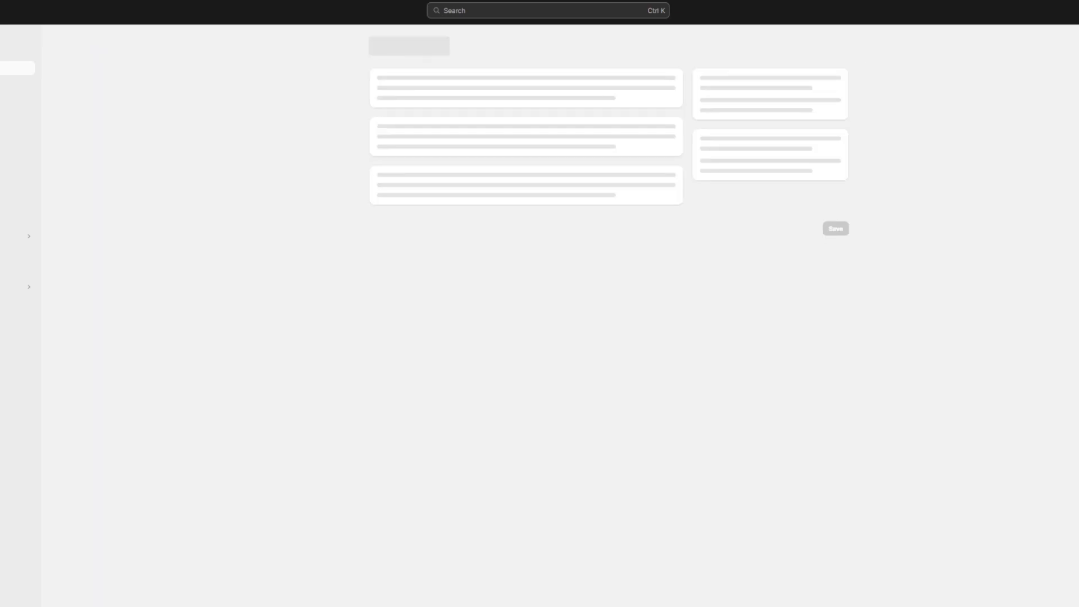
left_click(464, 93)
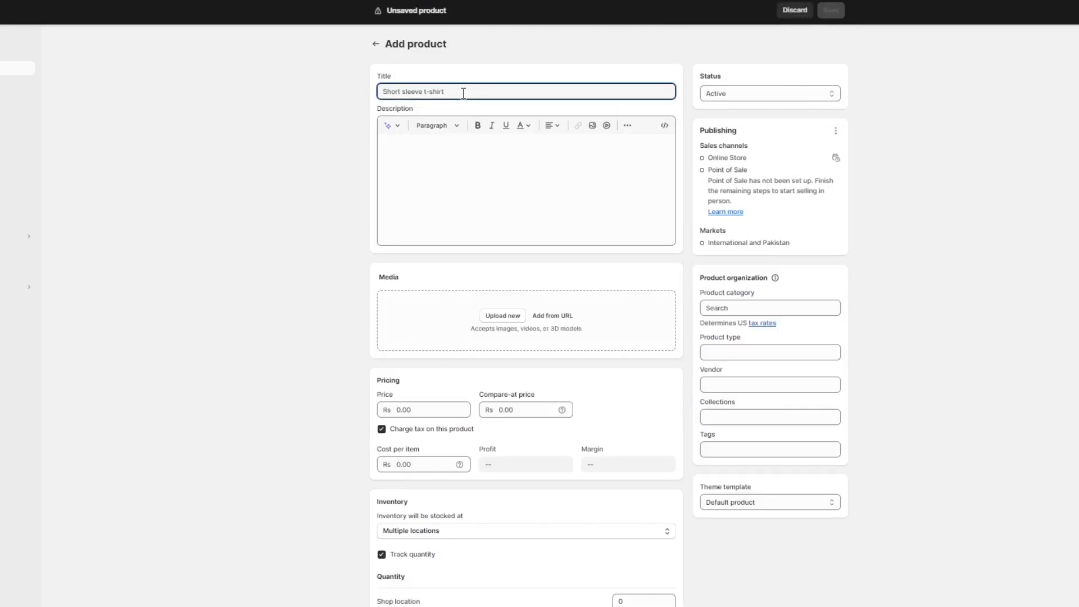
type("cvegrey")
left_click(831, 10)
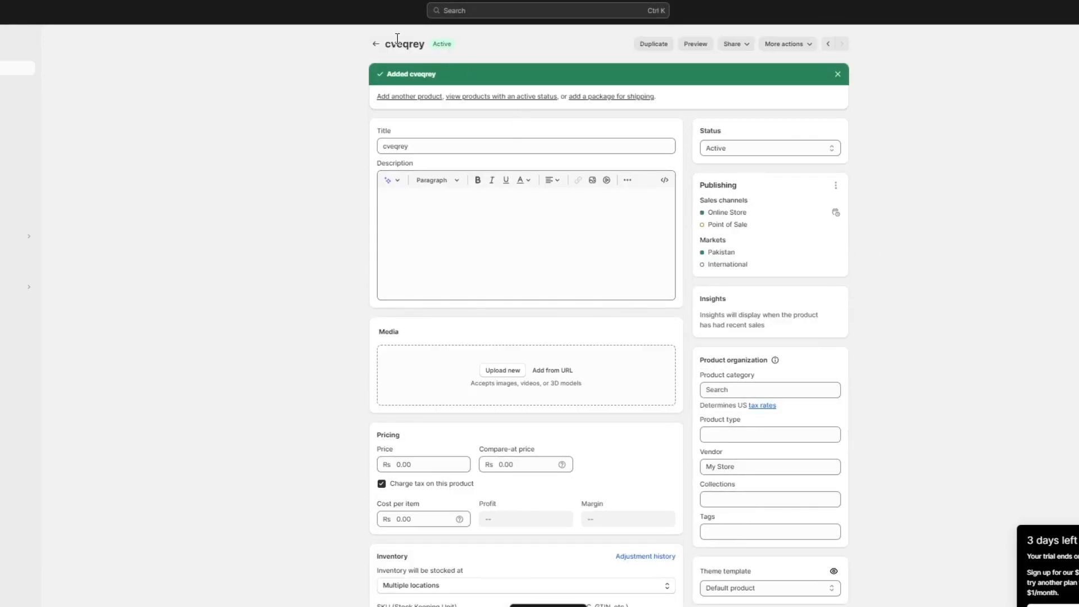
left_click(376, 43)
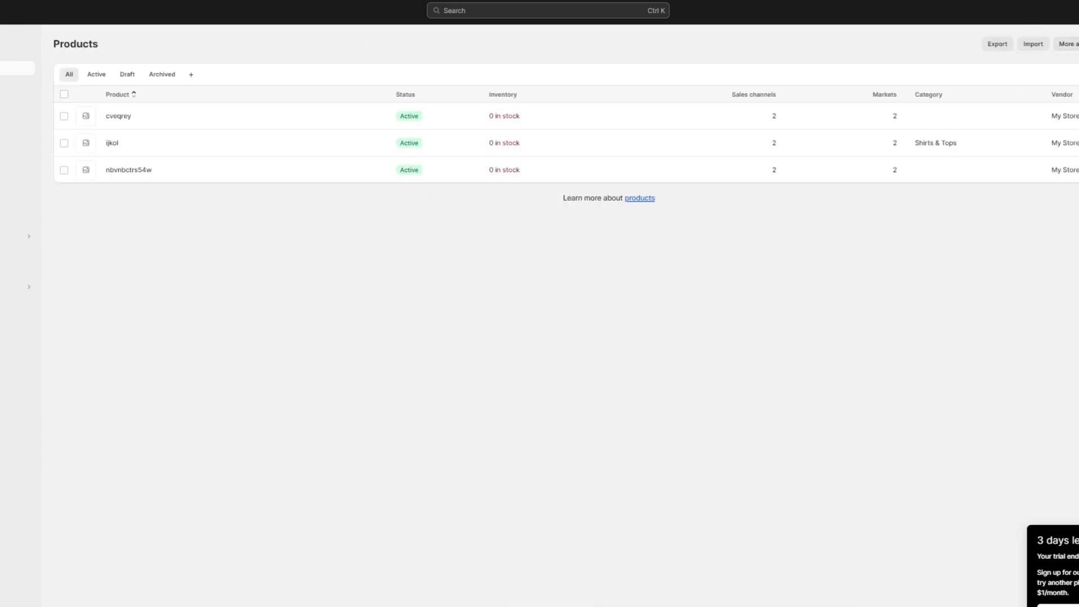
- Add and save another product titled "opityrfv", returning to the product list
left_click(1078, 44)
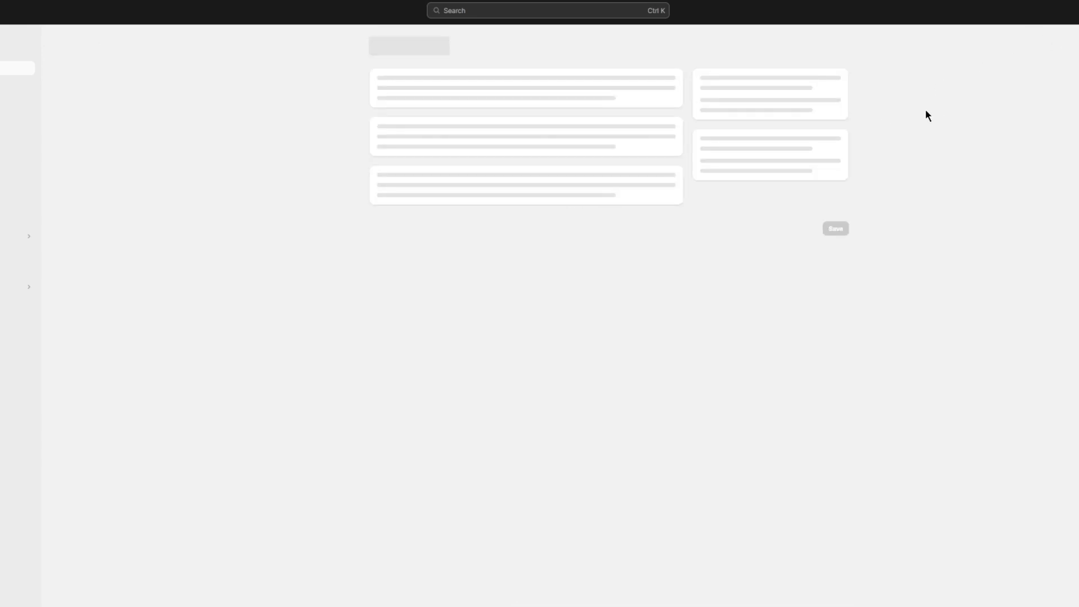
left_click(608, 87)
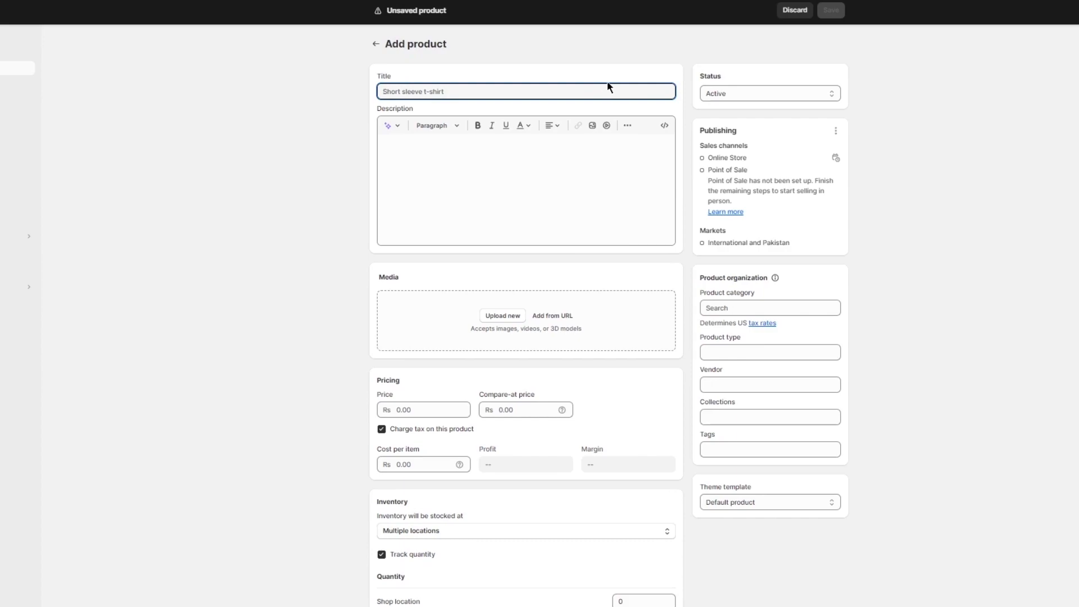
type("opityrfv")
left_click(832, 11)
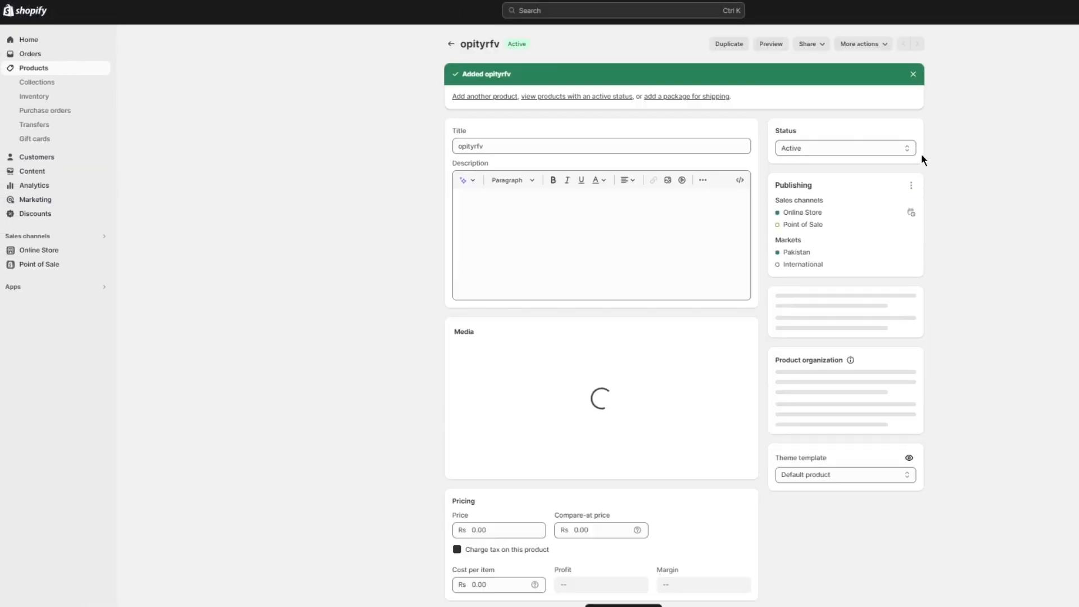
left_click(451, 44)
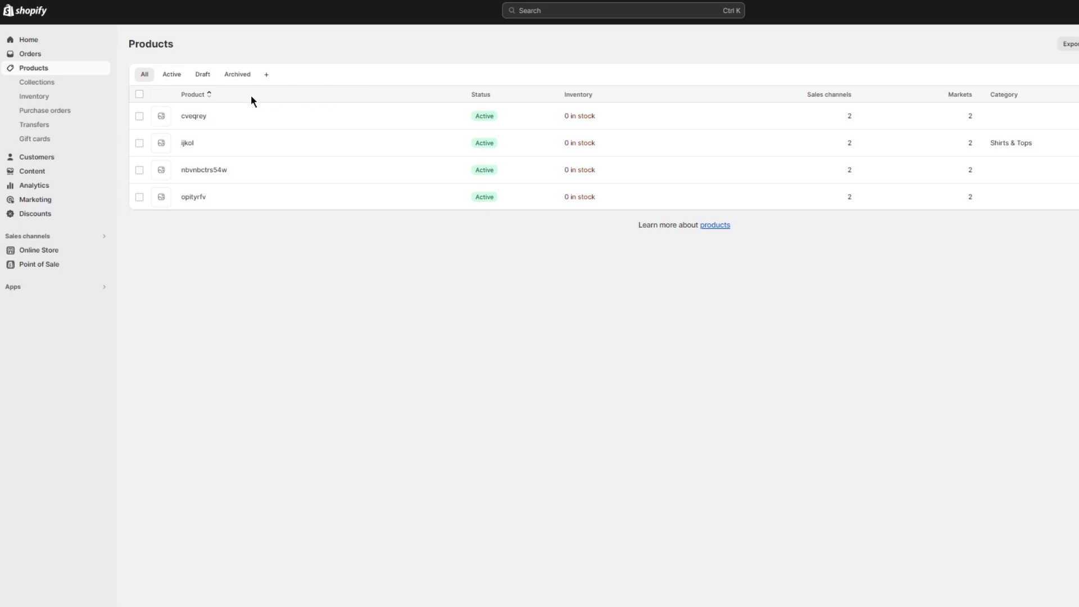
- Start an automated collection titled "new" and try to save it without a condition value
left_click(43, 86)
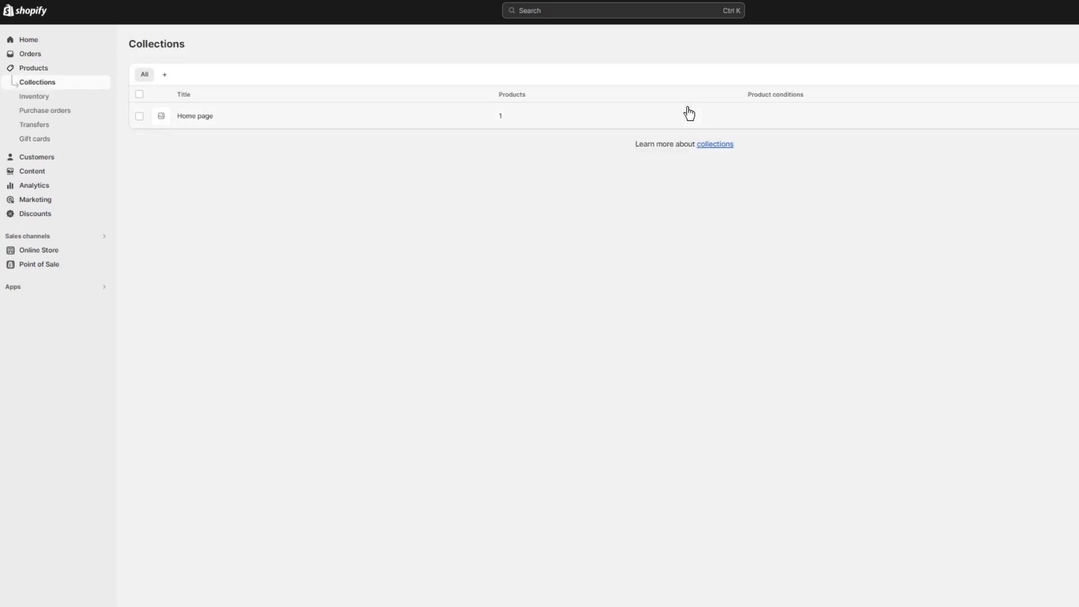
left_click(1078, 43)
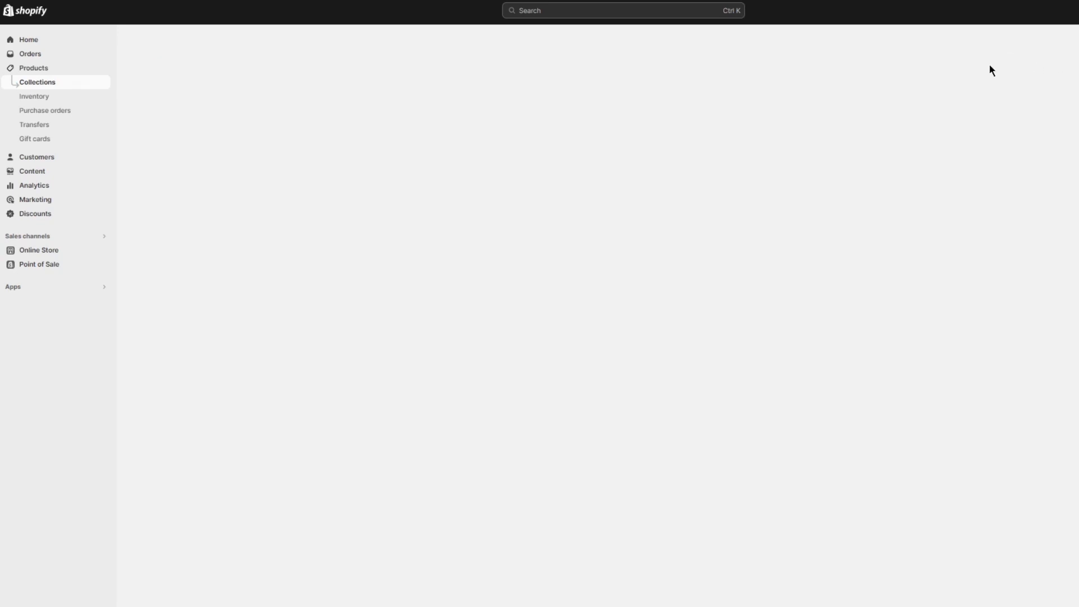
left_click(518, 90)
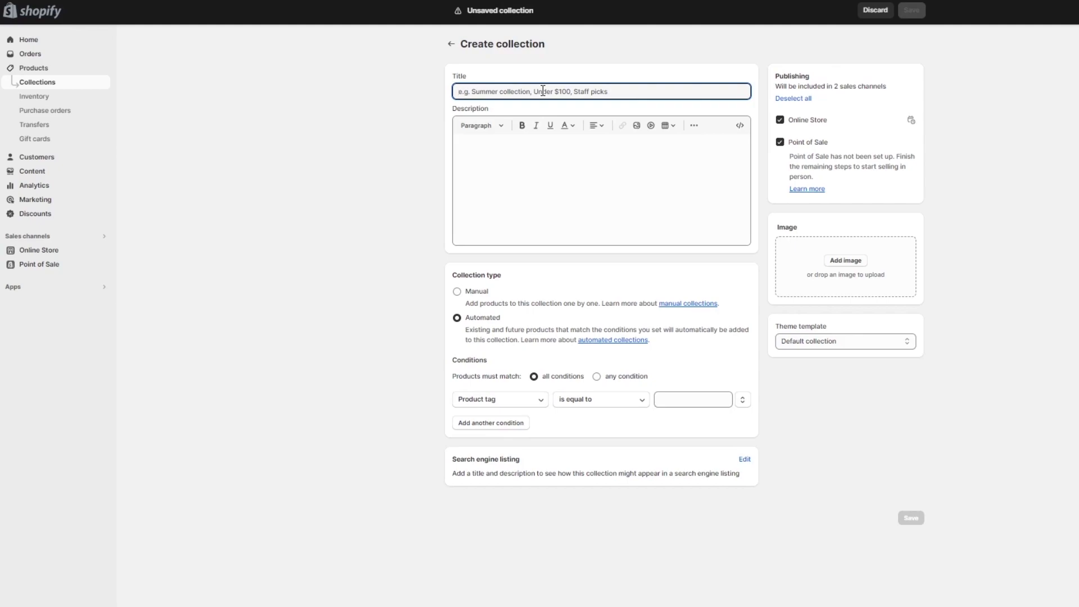
type("new")
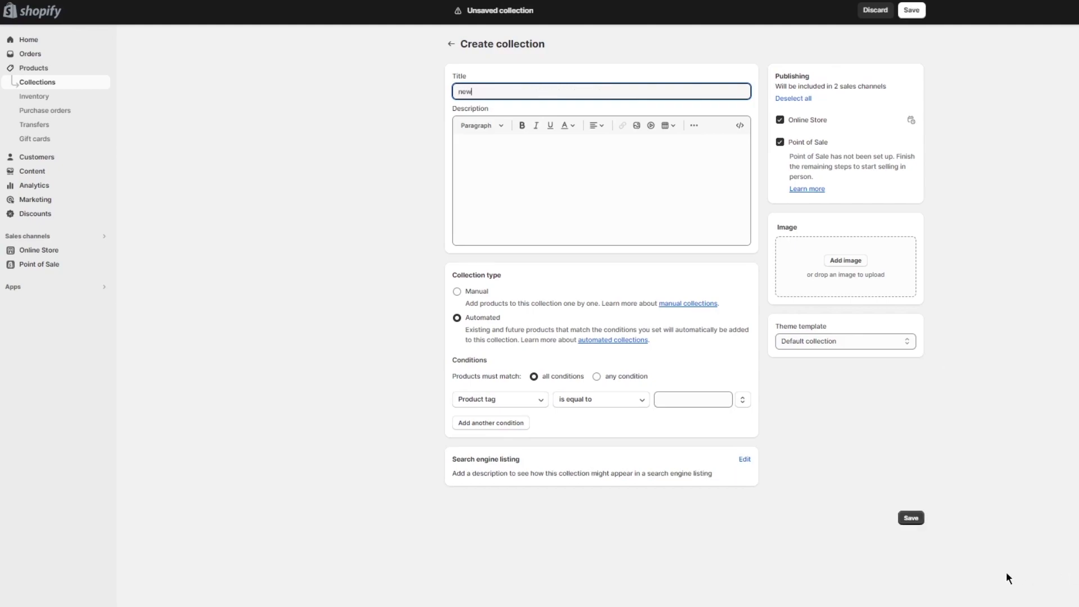
left_click(912, 517)
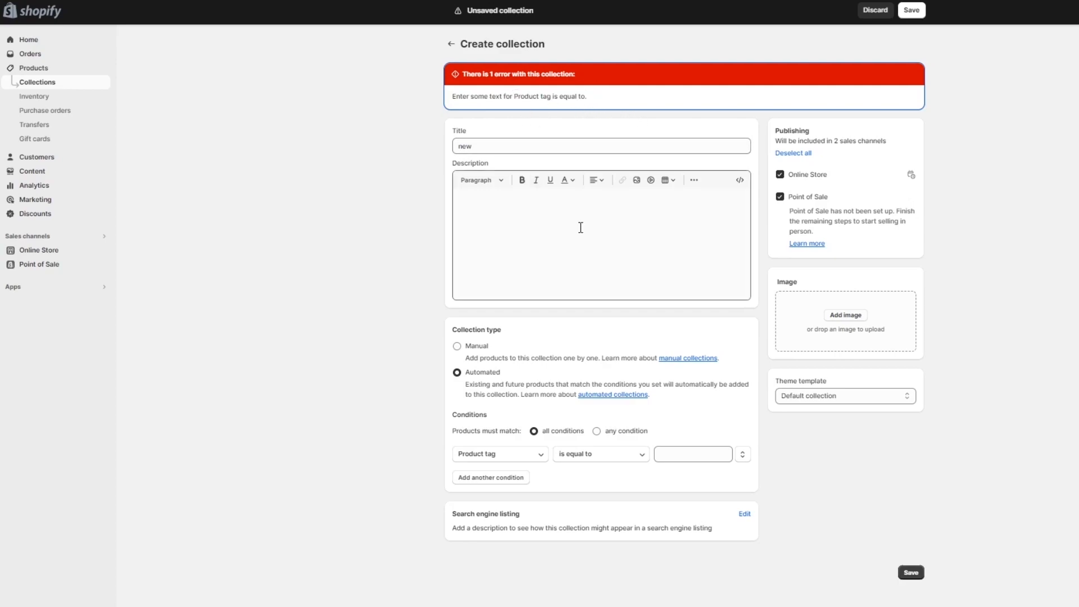
- Set the collection's condition to product tag is equal to "hj", save it and return to the collection list
left_click(673, 453)
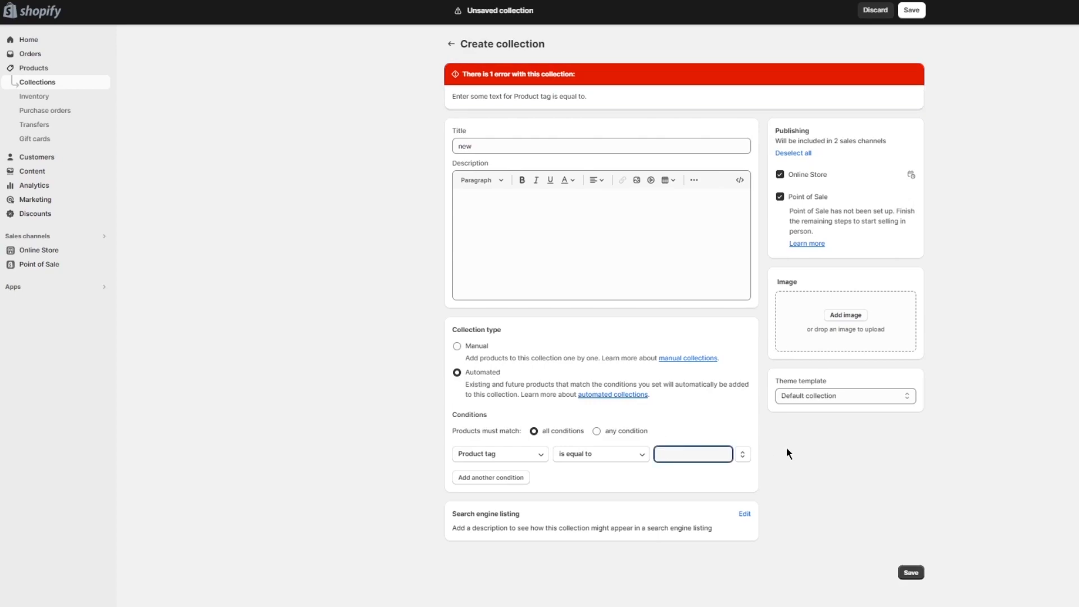
type("hj")
left_click(913, 574)
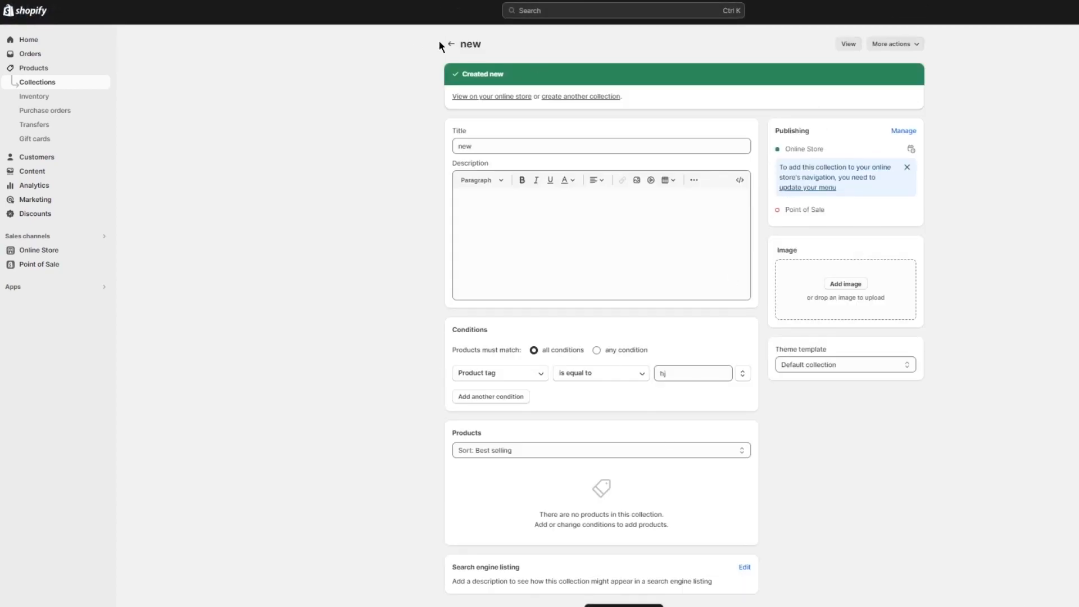
left_click(451, 43)
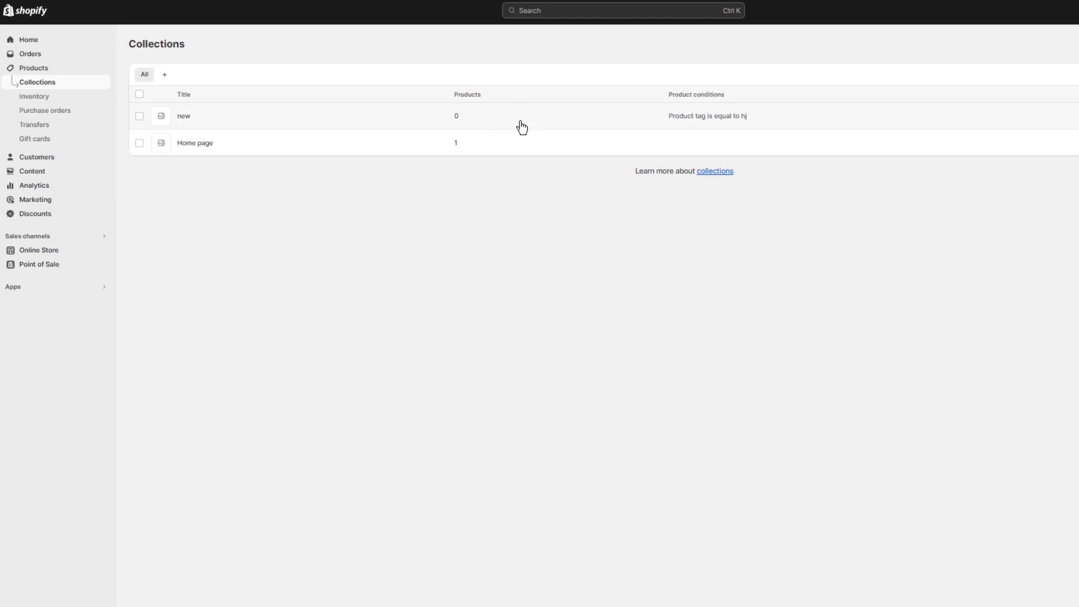
- Try assigning the product "cveqrey" to the Home page collection, clearing the selection again
left_click(35, 70)
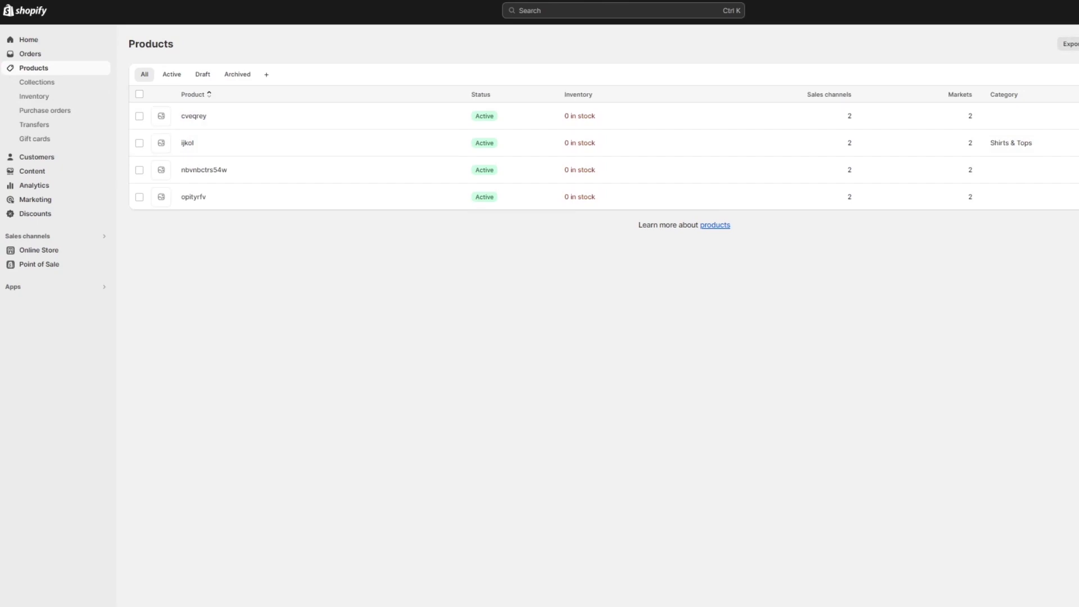
left_click(329, 132)
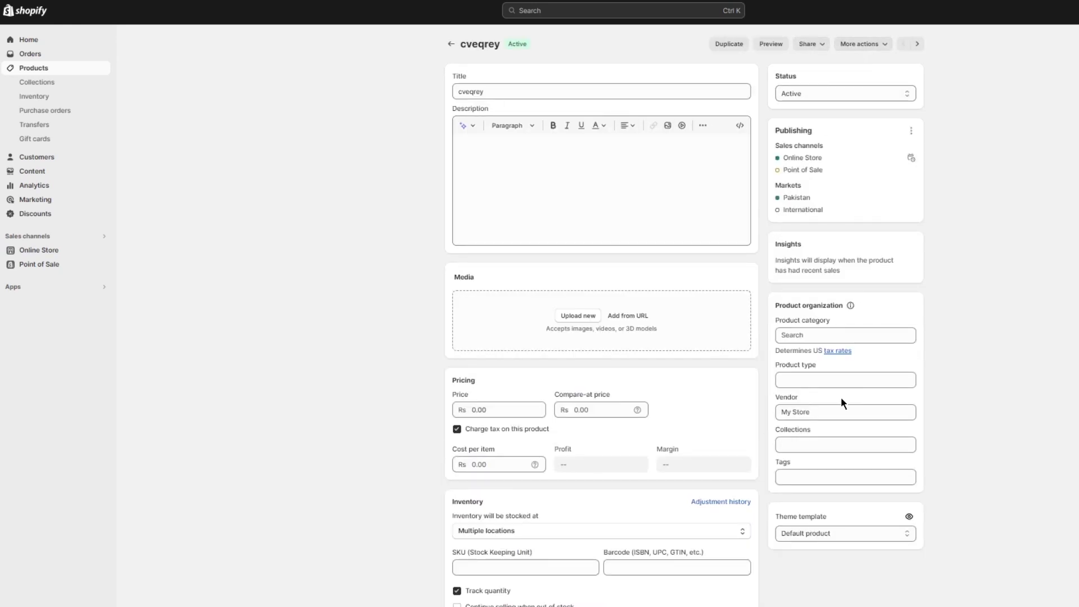
left_click(794, 444)
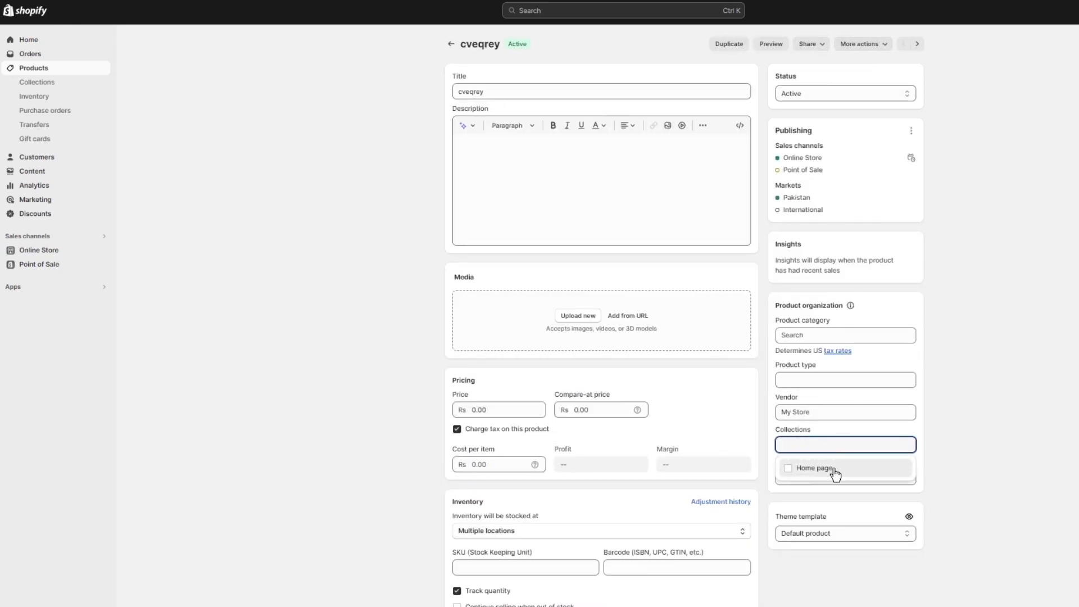
scroll(857, 475, "down", 1)
left_click(788, 404)
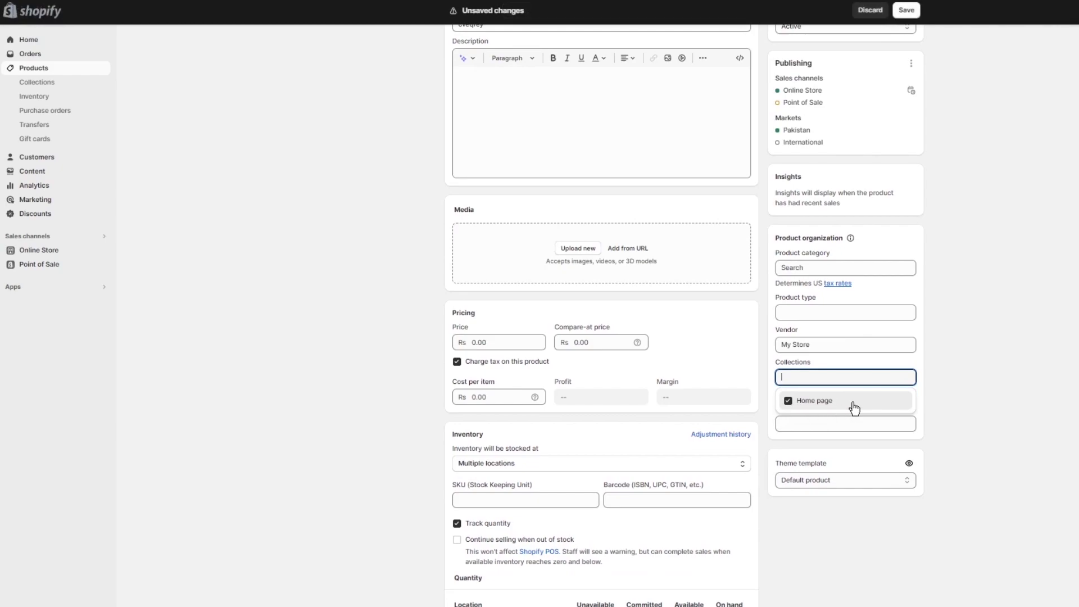
left_click(788, 405)
left_click(1058, 360)
- Open the "new" collection, check its extra actions and view its storefront page, returning to the collection list
left_click(54, 82)
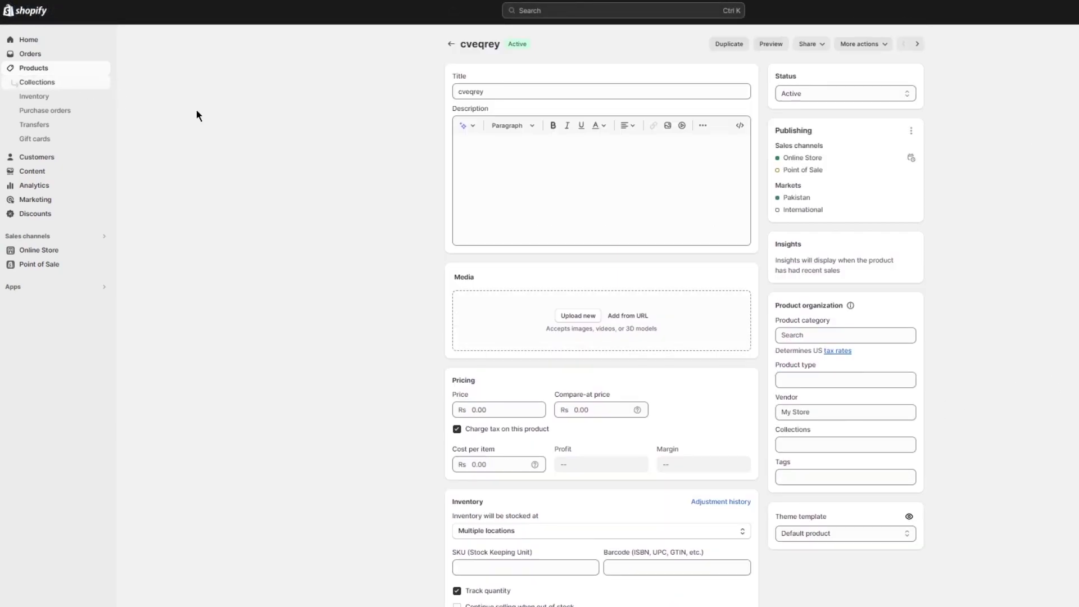
left_click(258, 115)
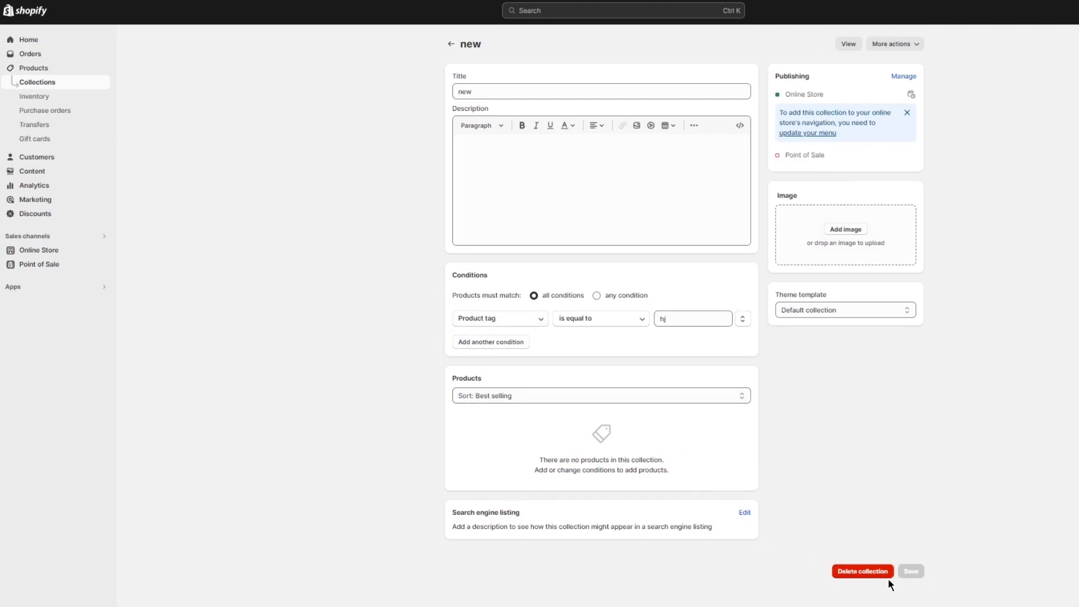
left_click(888, 44)
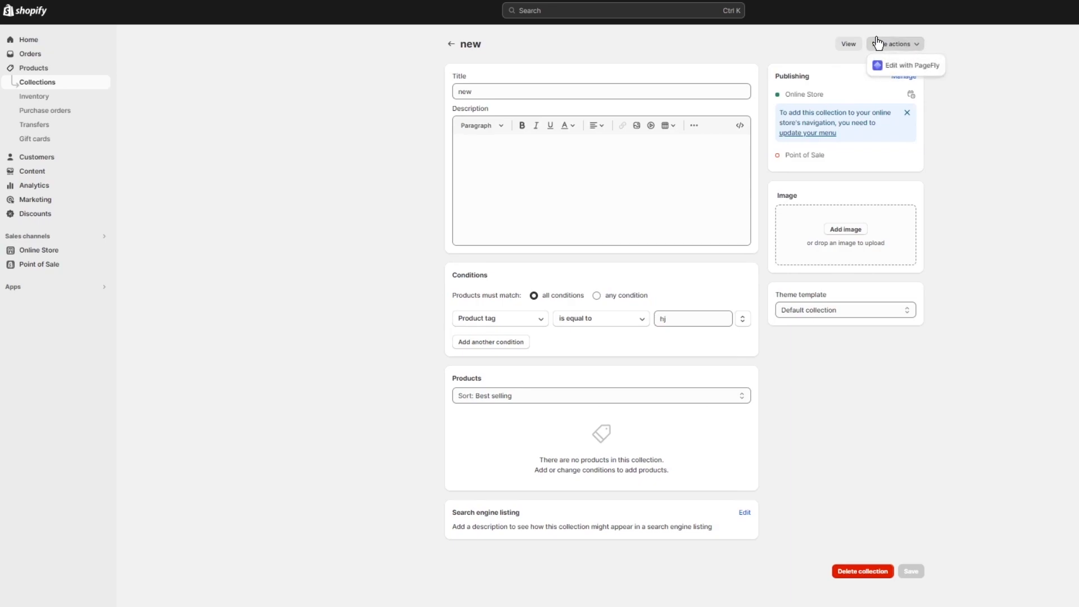
left_click(849, 44)
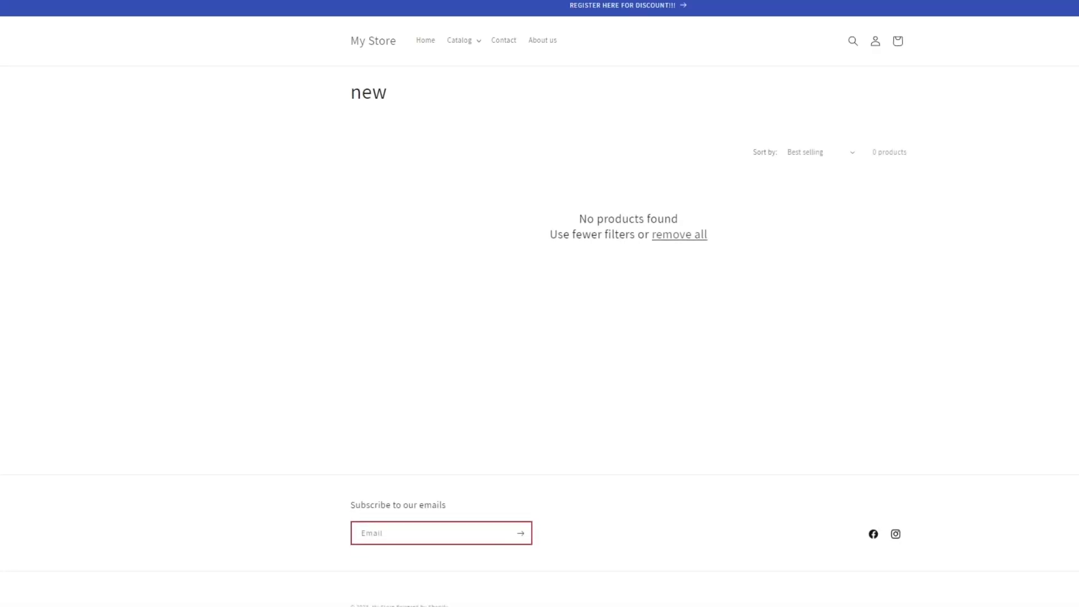
left_click(191, 0)
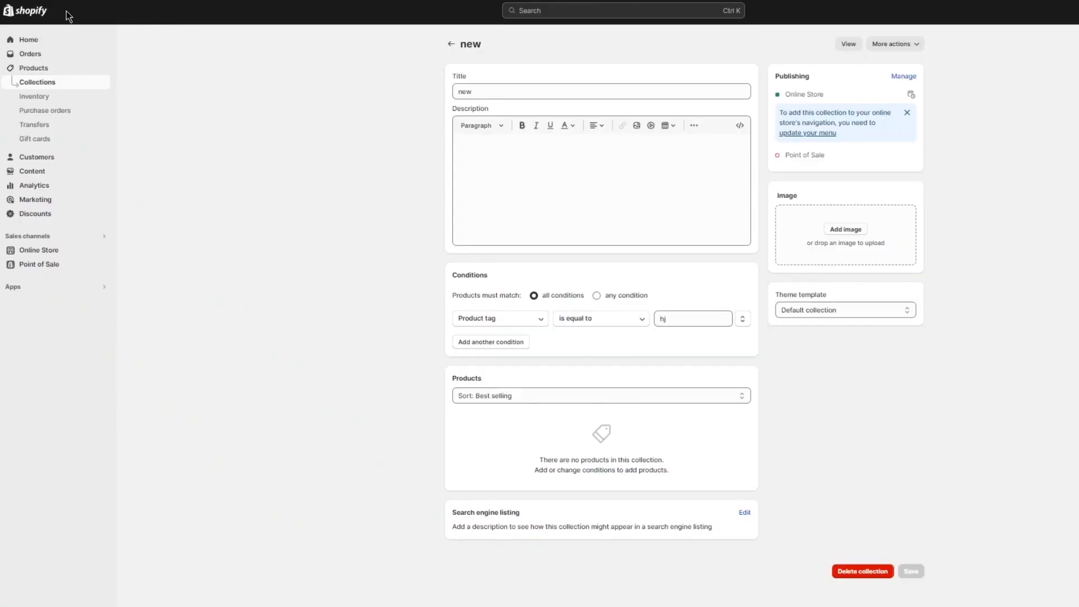
left_click(451, 44)
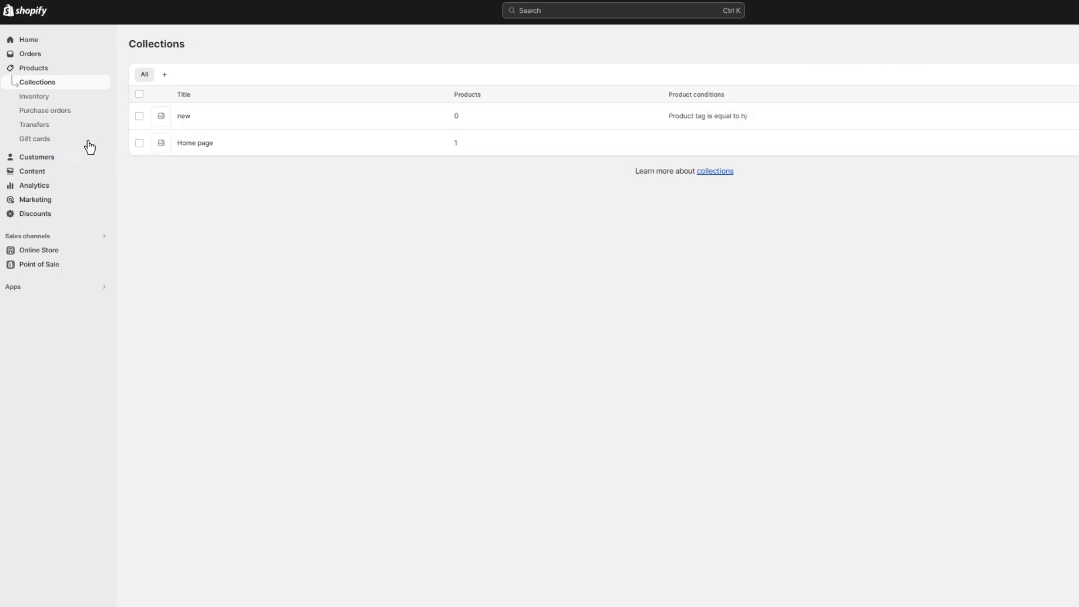
- Open the product "nbvnbctrs54w" and check which collections it can be assigned to
left_click(35, 70)
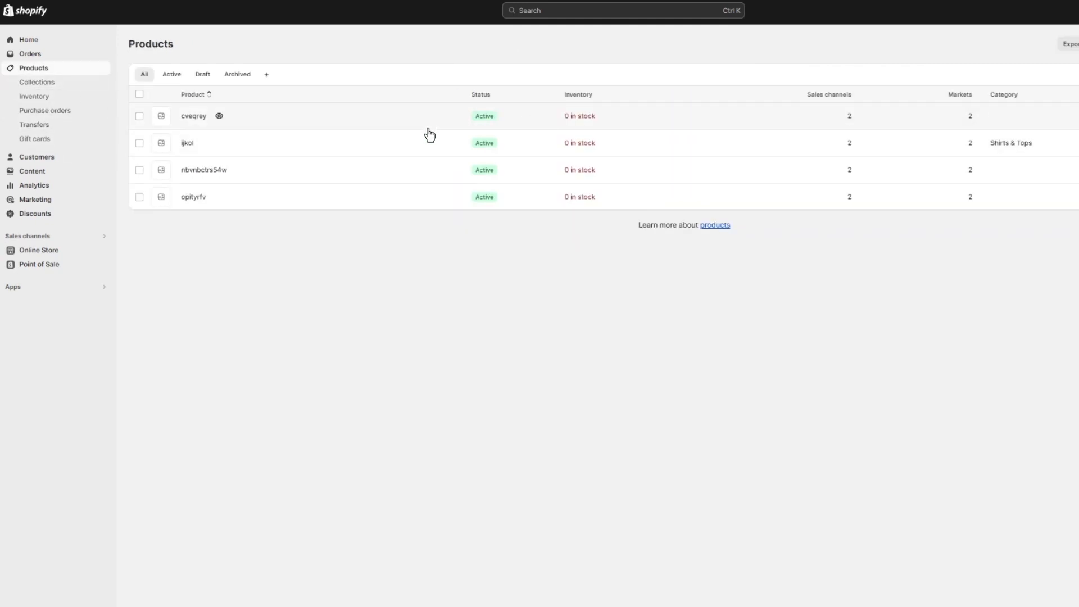
left_click(393, 167)
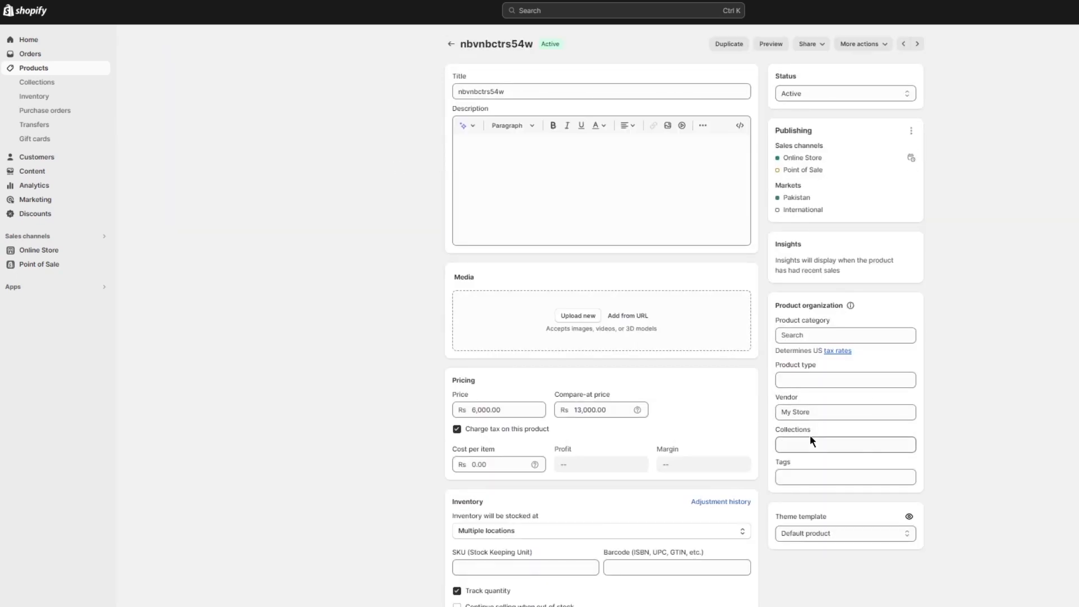
left_click(812, 437)
left_click(963, 392)
left_click(459, 45)
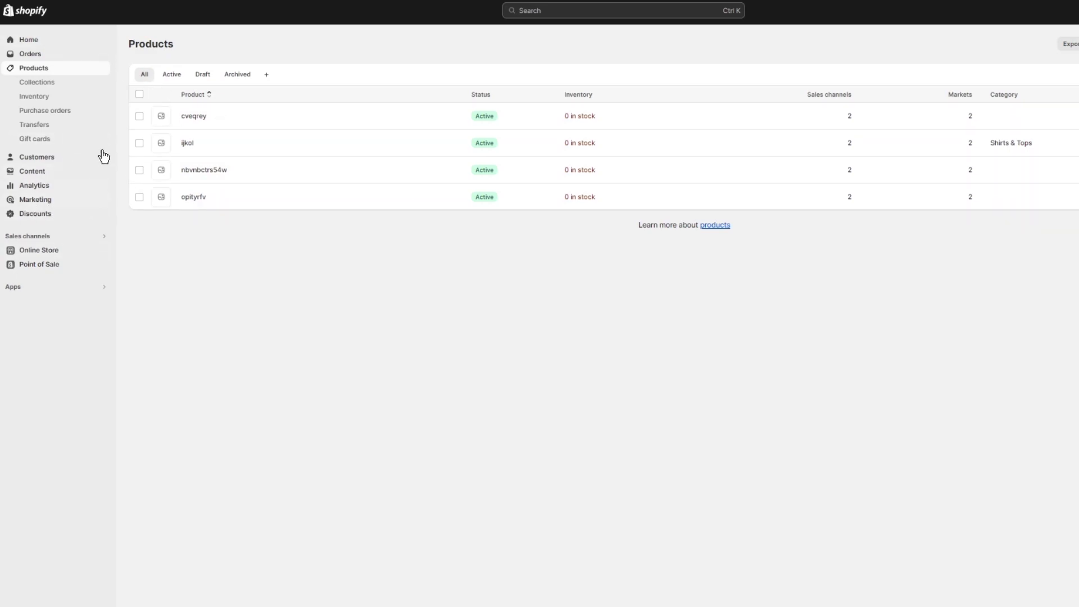
- Change the "new" collection to match any condition with product tag is equal to "shirt", and save it
left_click(50, 81)
left_click(571, 112)
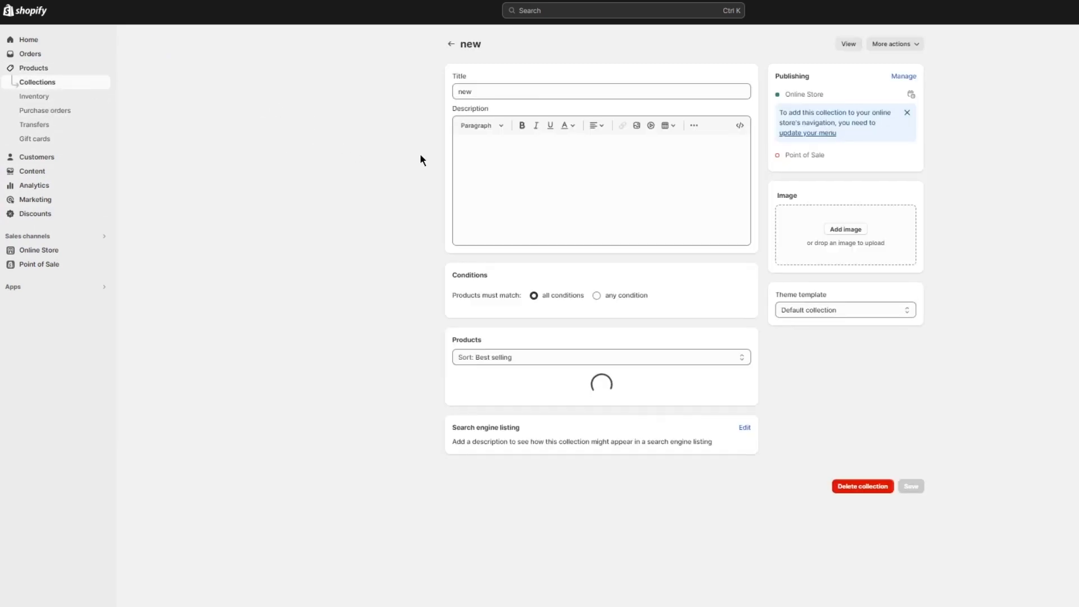
left_click_drag(667, 319, 640, 323)
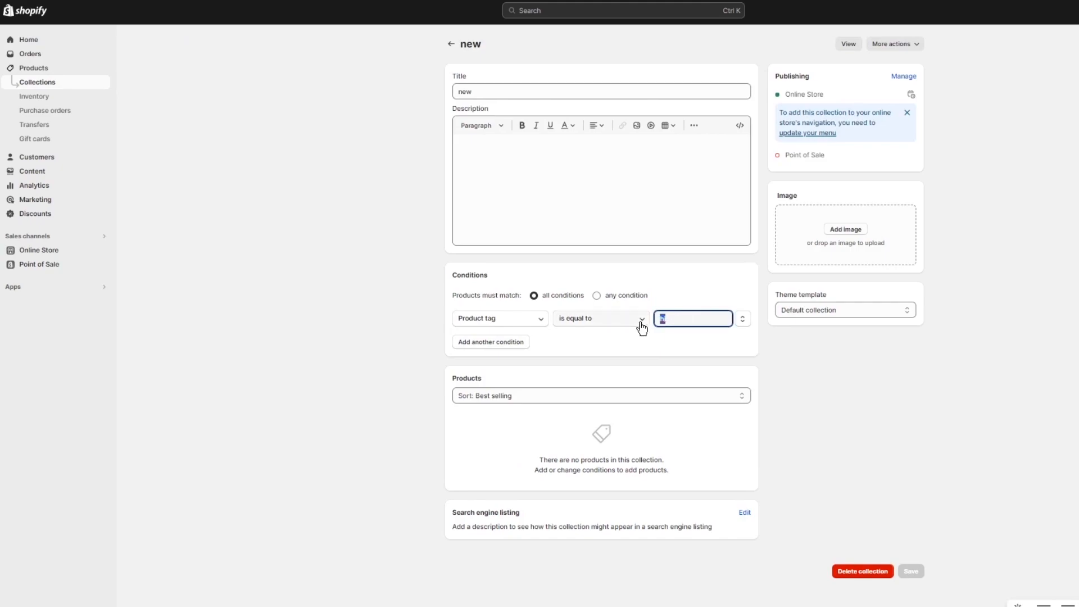
key("BackSpace")
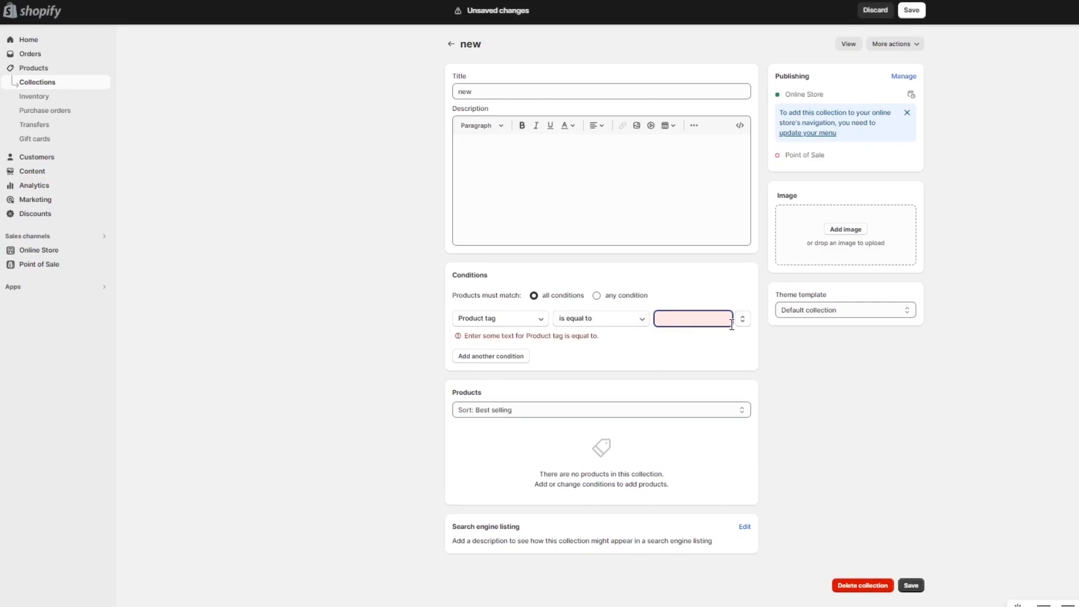
left_click(915, 587)
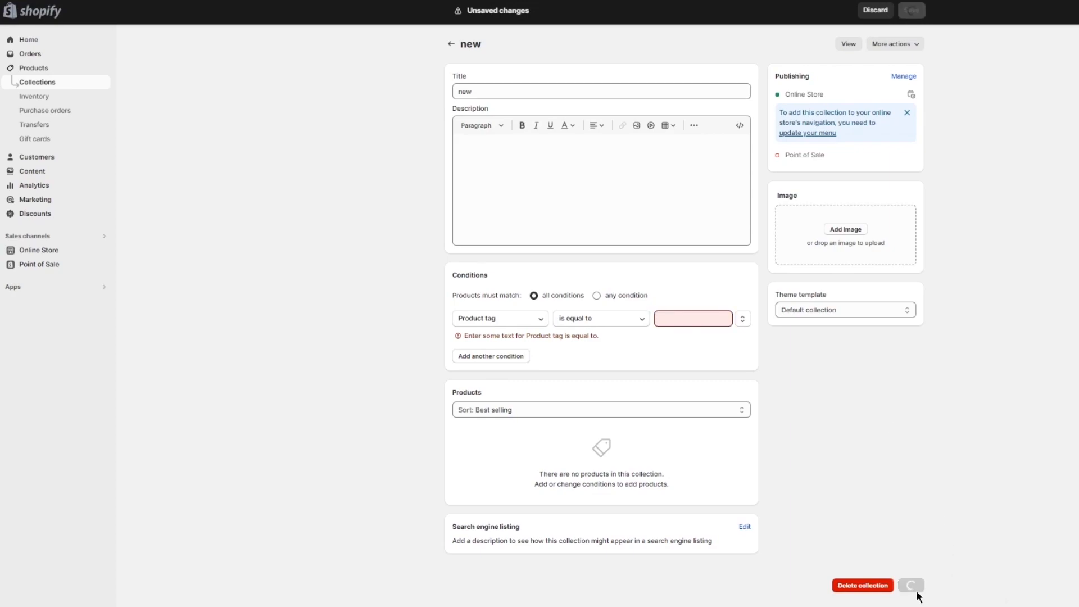
left_click(687, 378)
type("1")
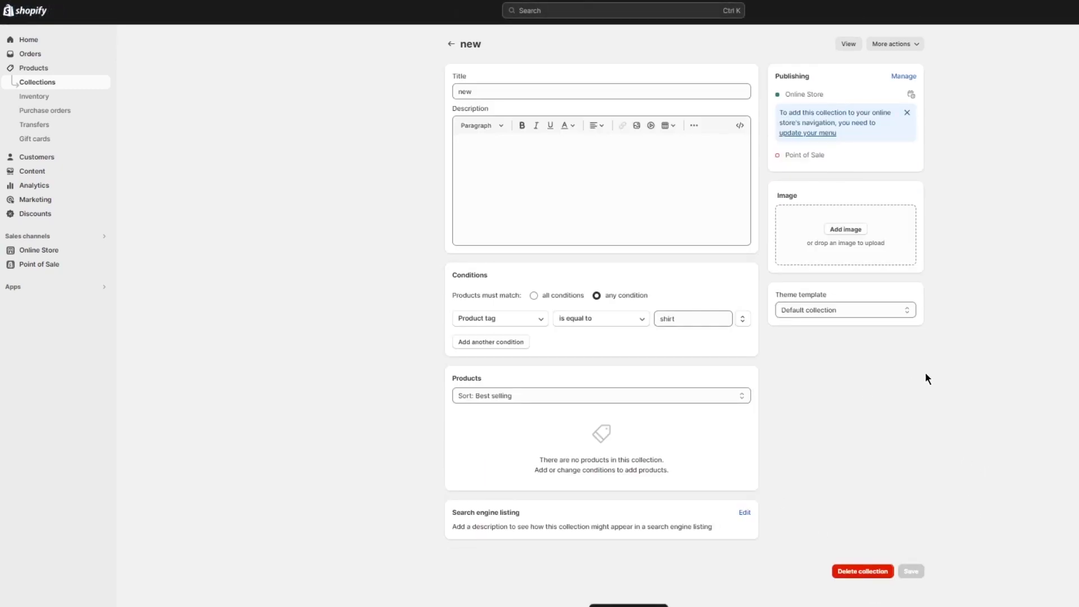
- Review the Home page collection's products, returning to the collection list
left_click(451, 45)
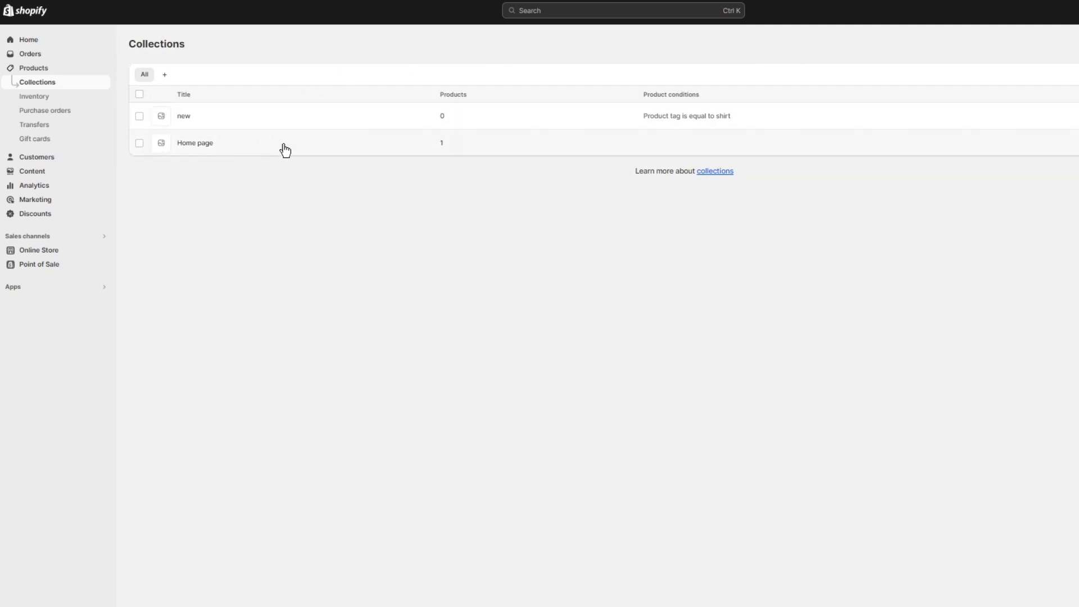
left_click(234, 142)
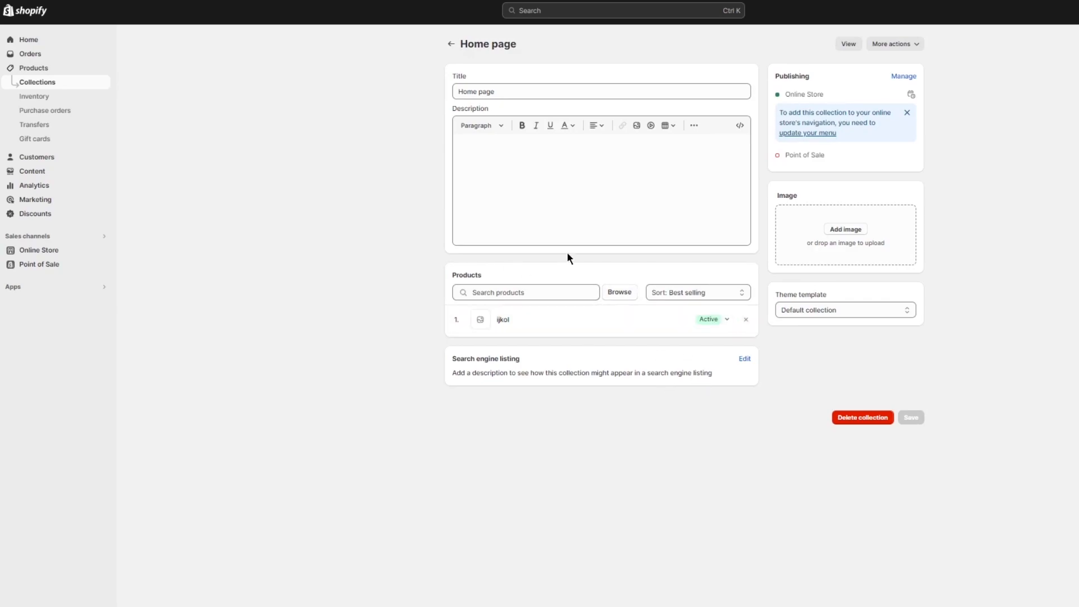
left_click(453, 44)
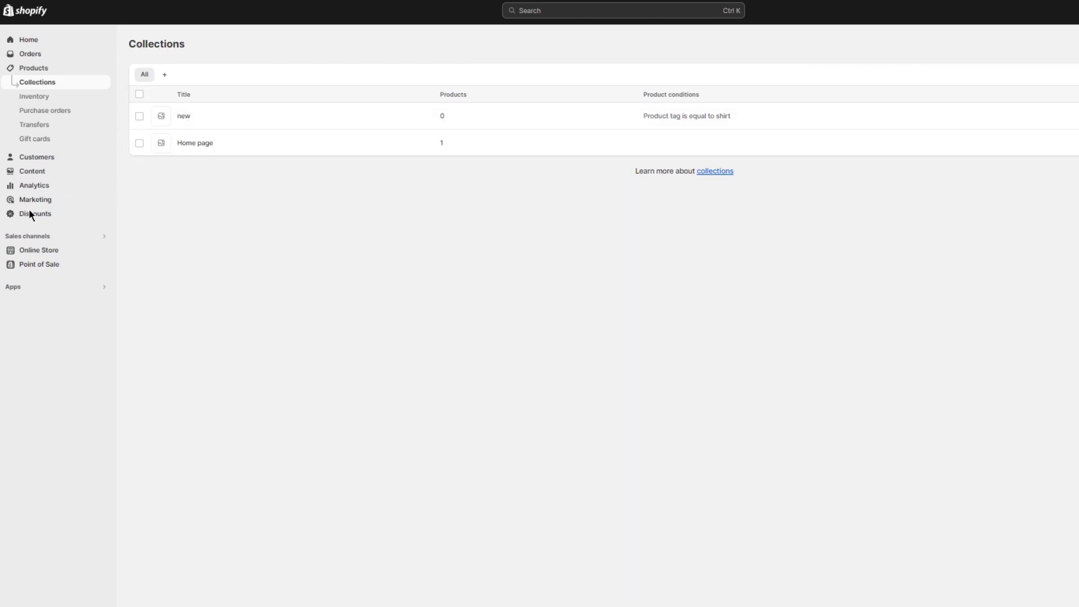
- Create a visible online store page titled "new" with the Default page template and save it
left_click(50, 252)
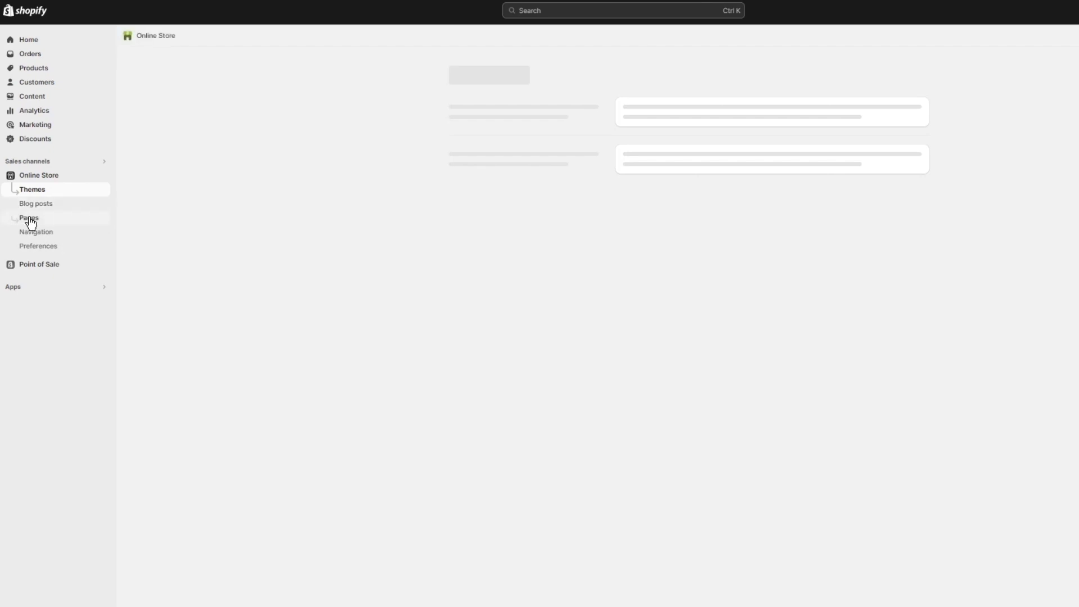
left_click(29, 220)
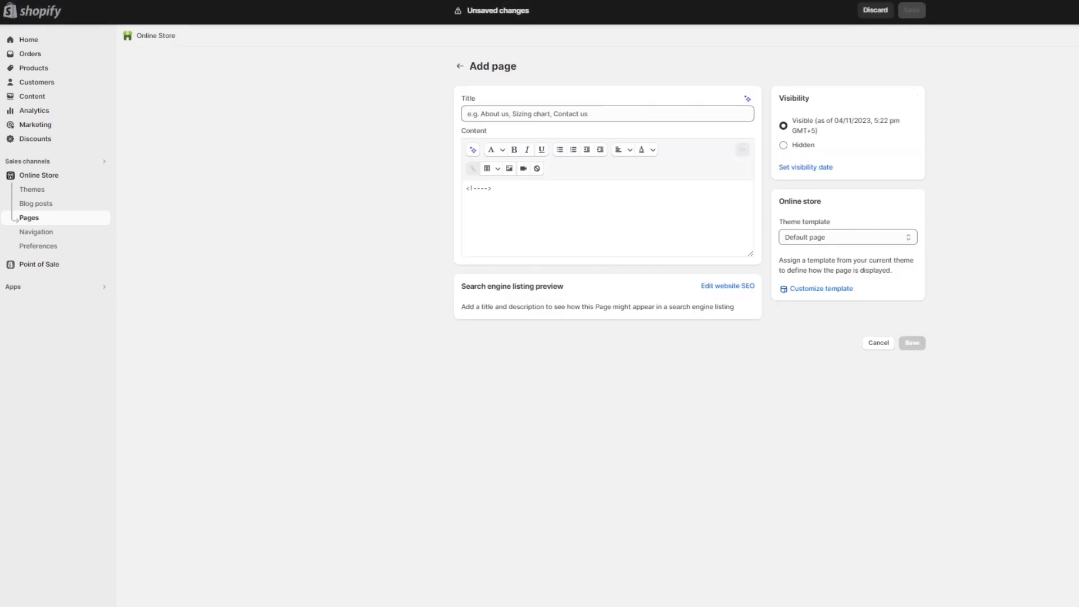
left_click(594, 109)
left_click(594, 110)
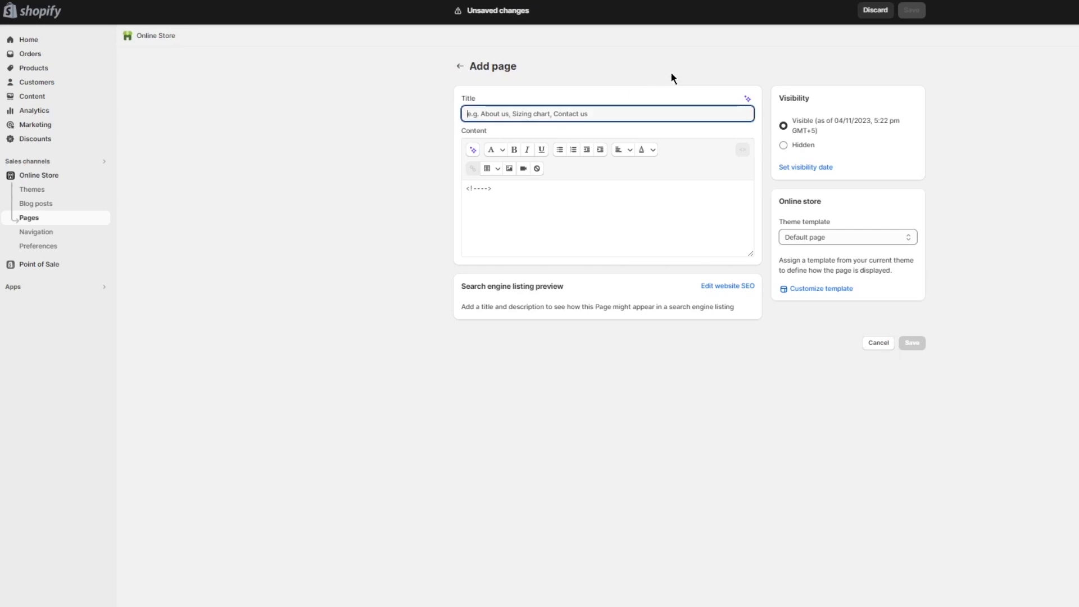
type("new")
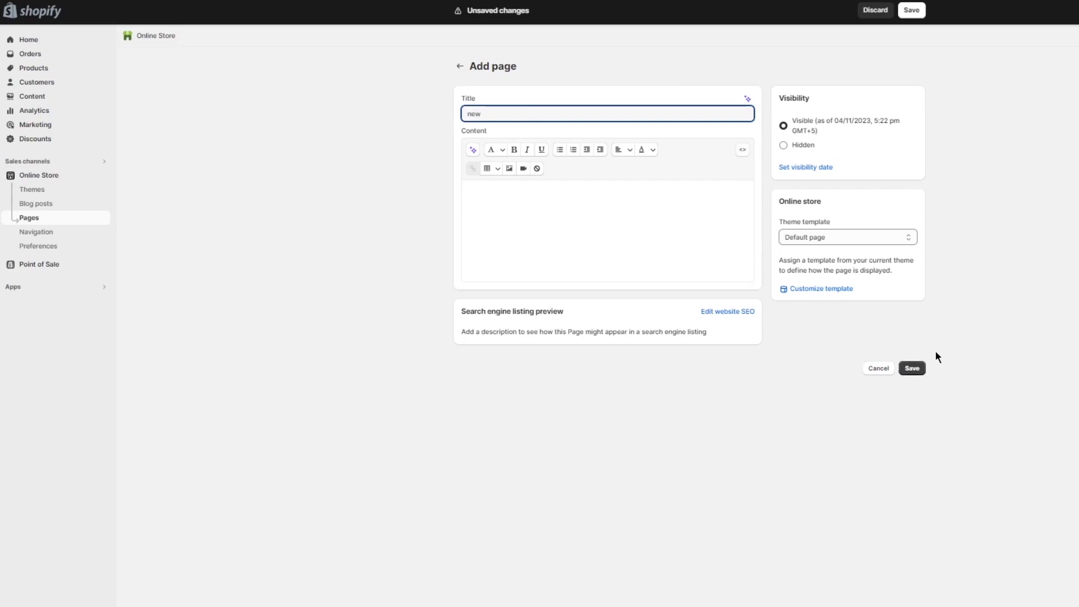
left_click(919, 366)
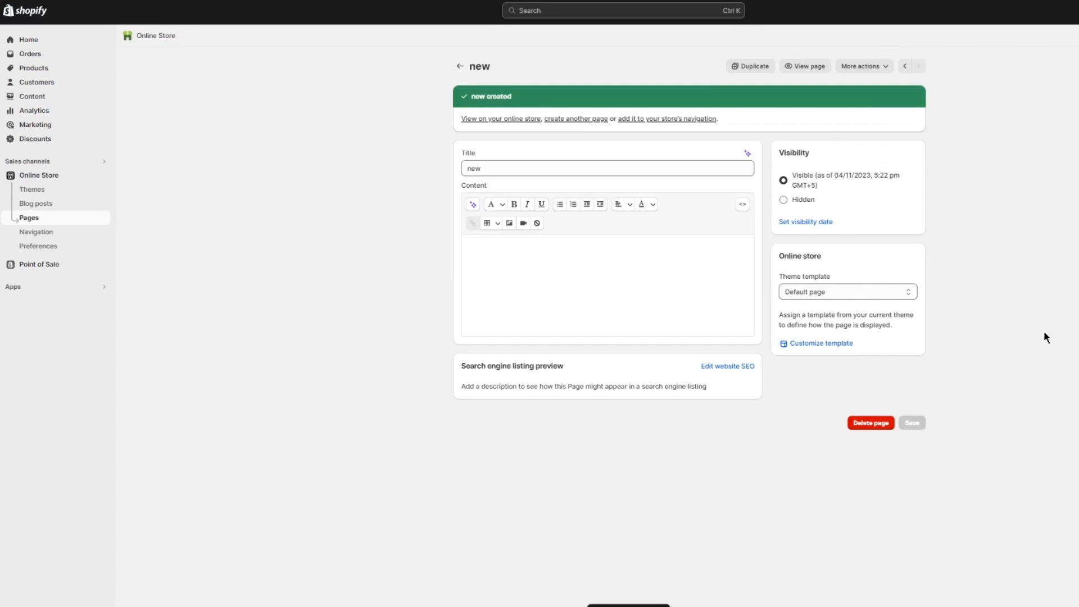
- Add another online store page titled "home", save it and return to the page list
left_click(32, 220)
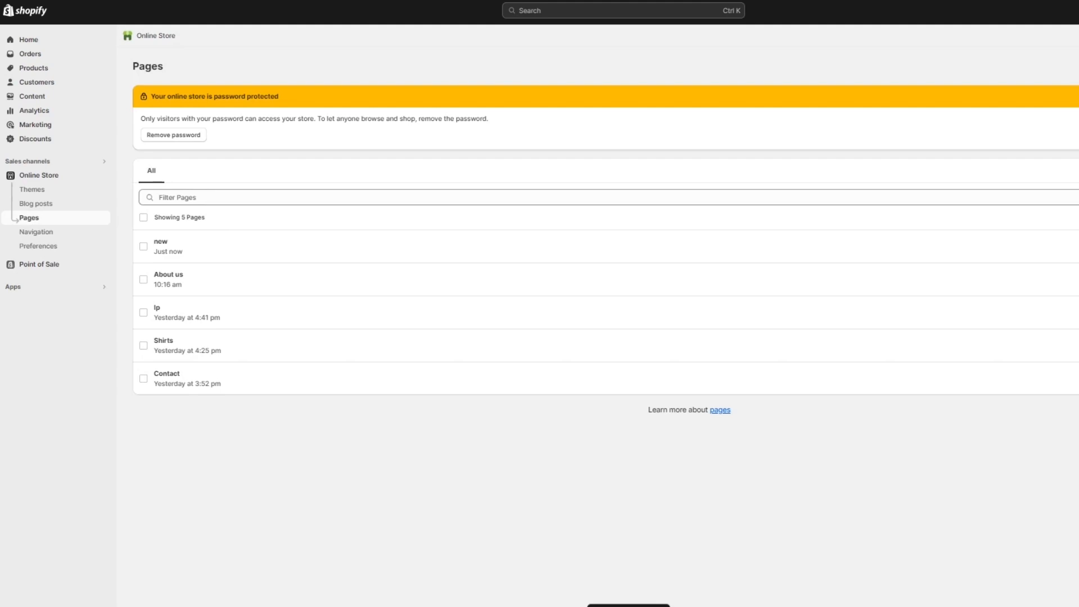
left_click(1078, 66)
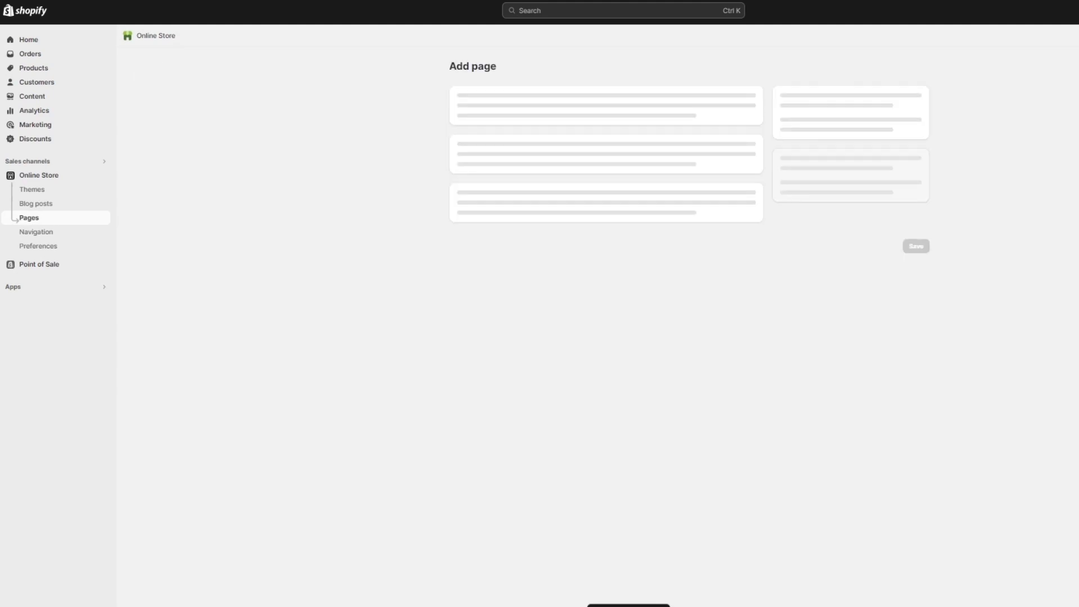
left_click(579, 117)
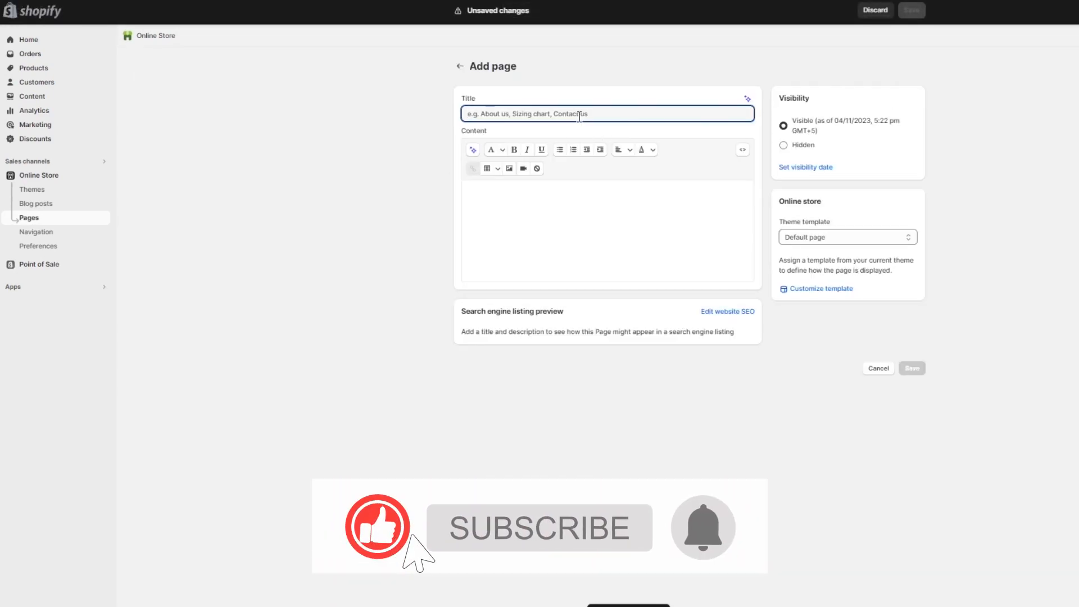
type("home")
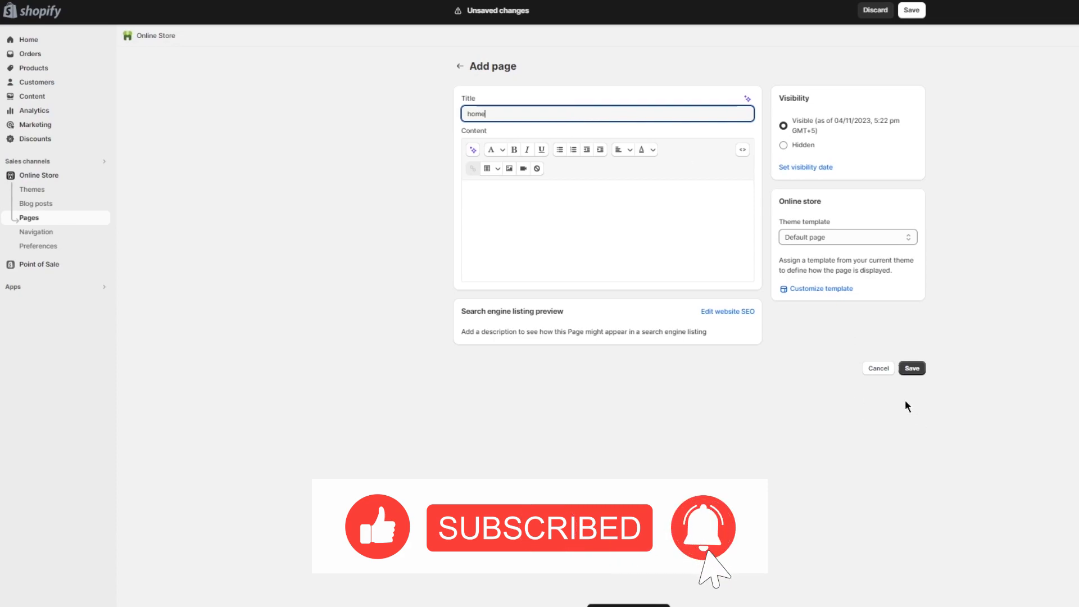
left_click(912, 368)
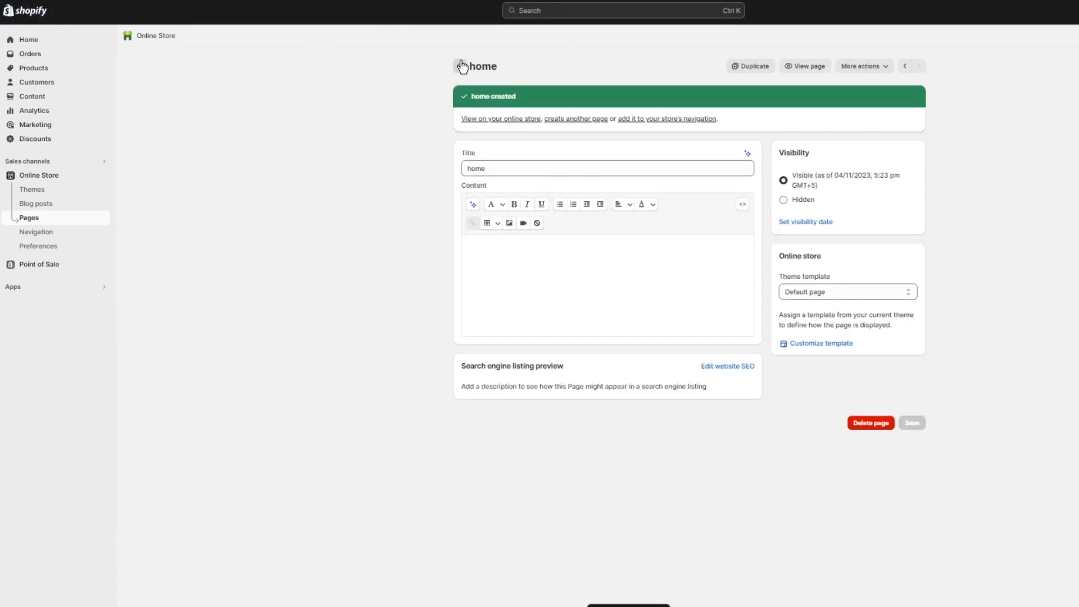
left_click(461, 66)
- Add a top-level item named "new" to the store's Main menu and save the menu
left_click(39, 232)
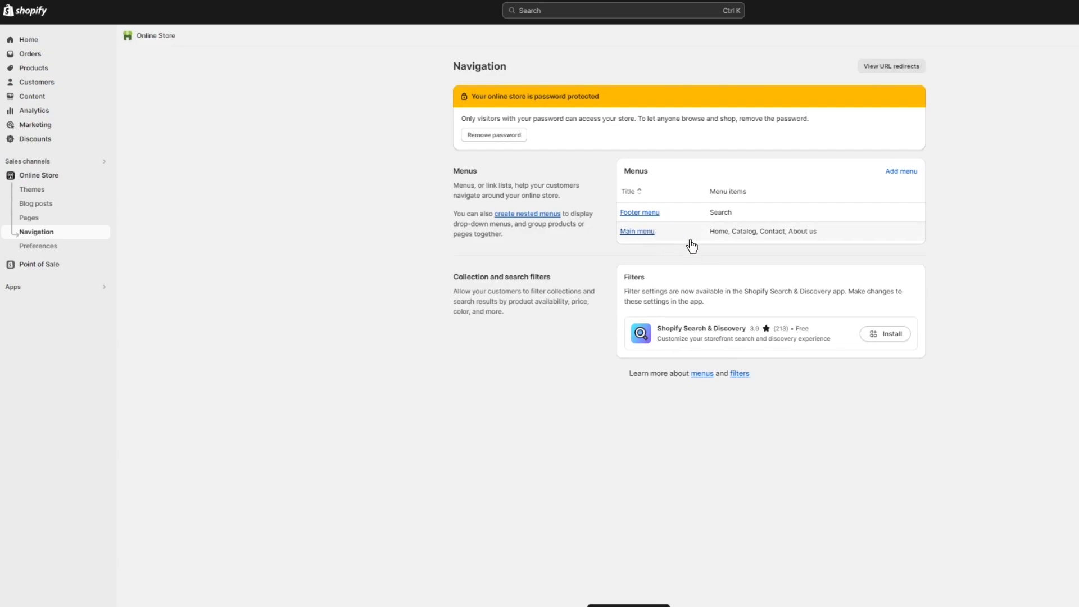
left_click(707, 240)
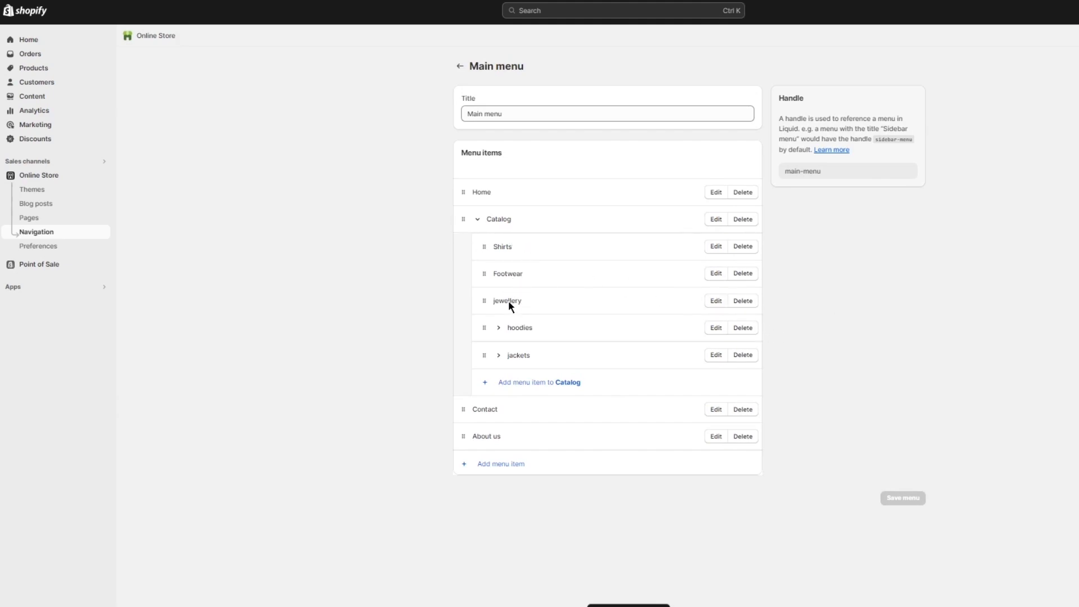
left_click(484, 463)
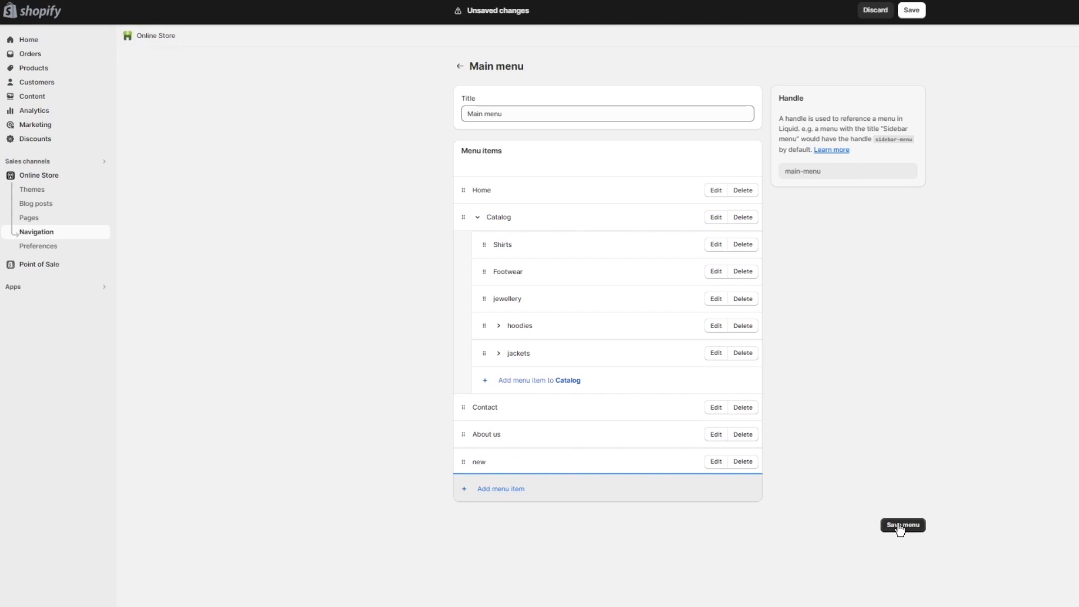
left_click(901, 527)
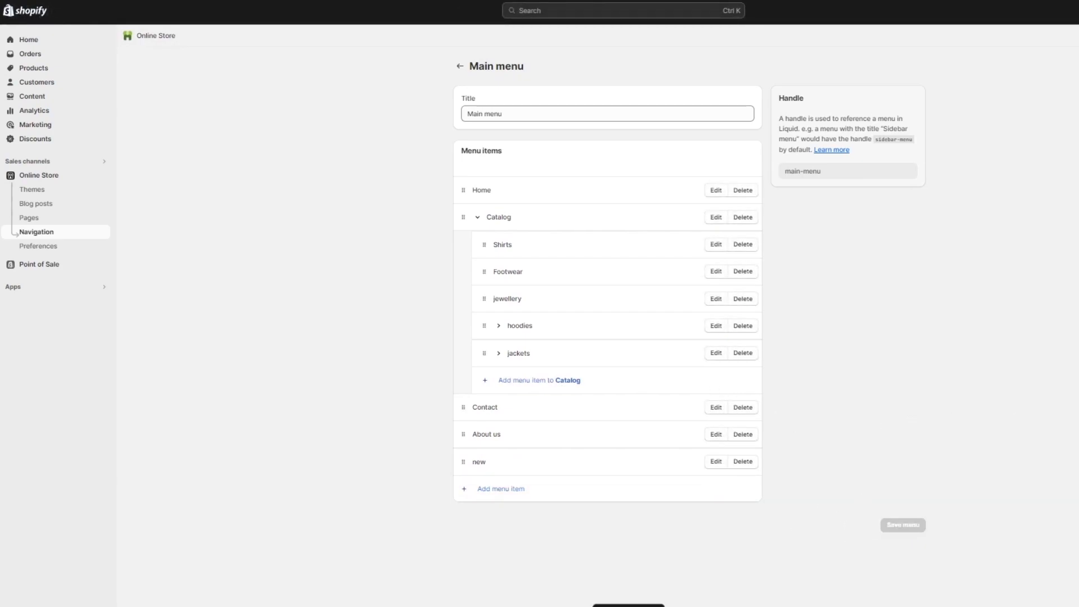
- Customize the current Dawn theme, assigning the "new" collection to the Featured collection section on the "new" page
left_click(54, 177)
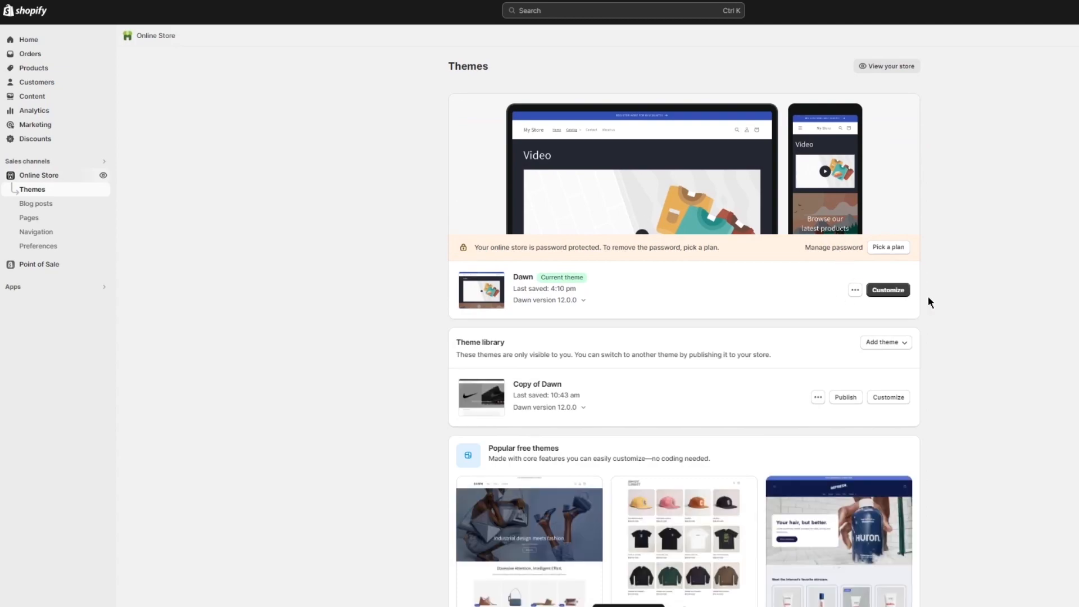
left_click(891, 287)
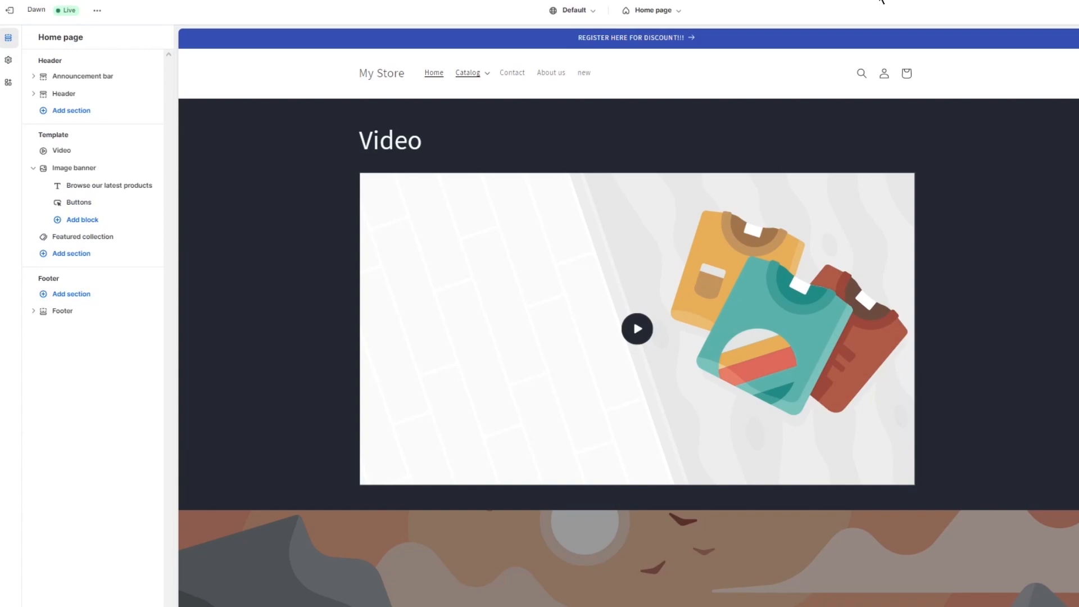
left_click(579, 74)
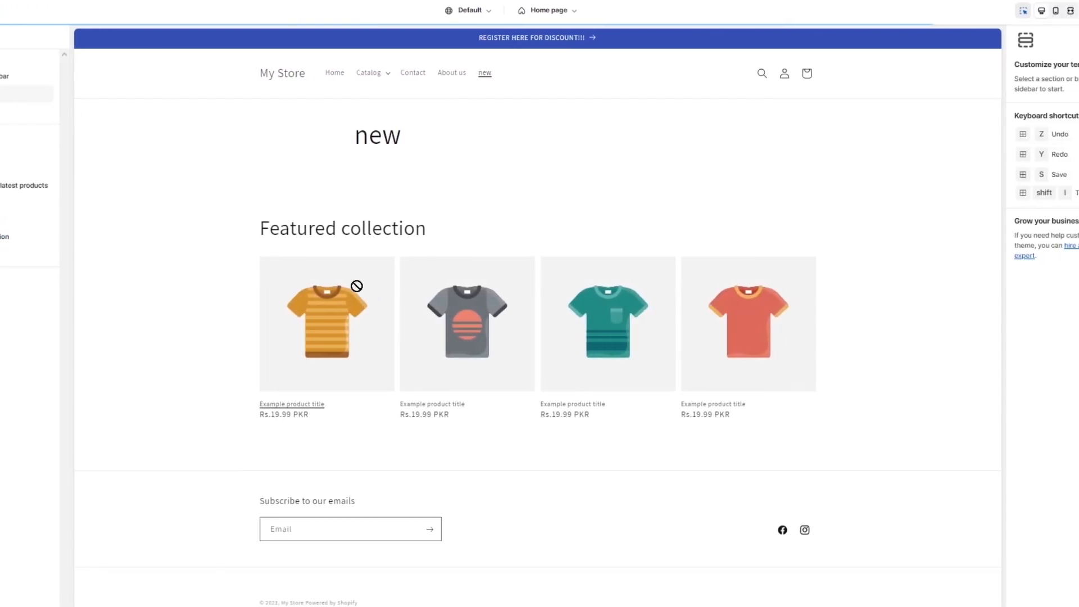
left_click(354, 224)
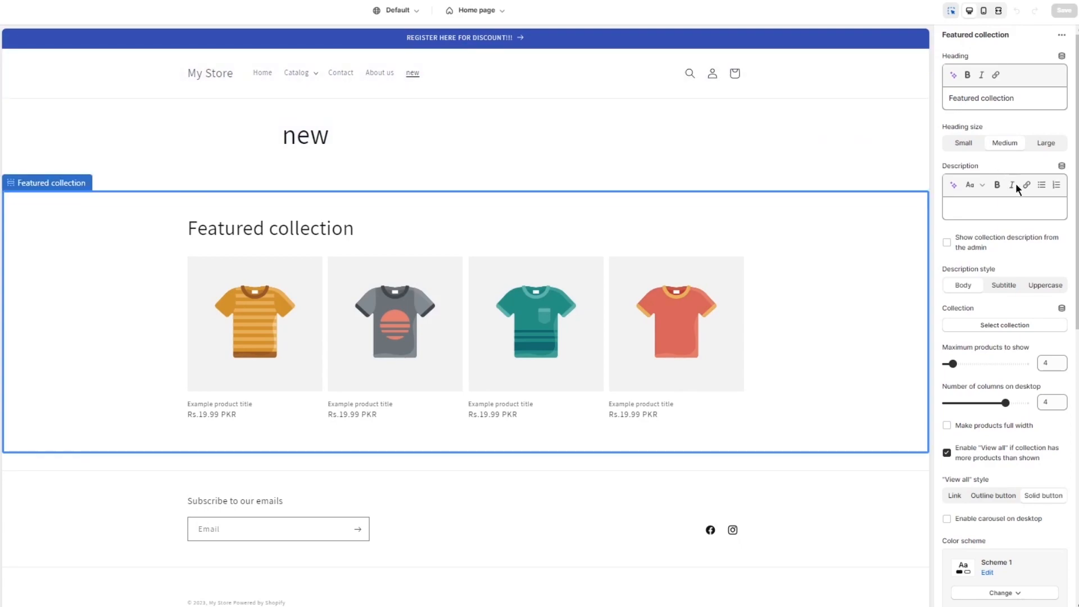
left_click(1006, 325)
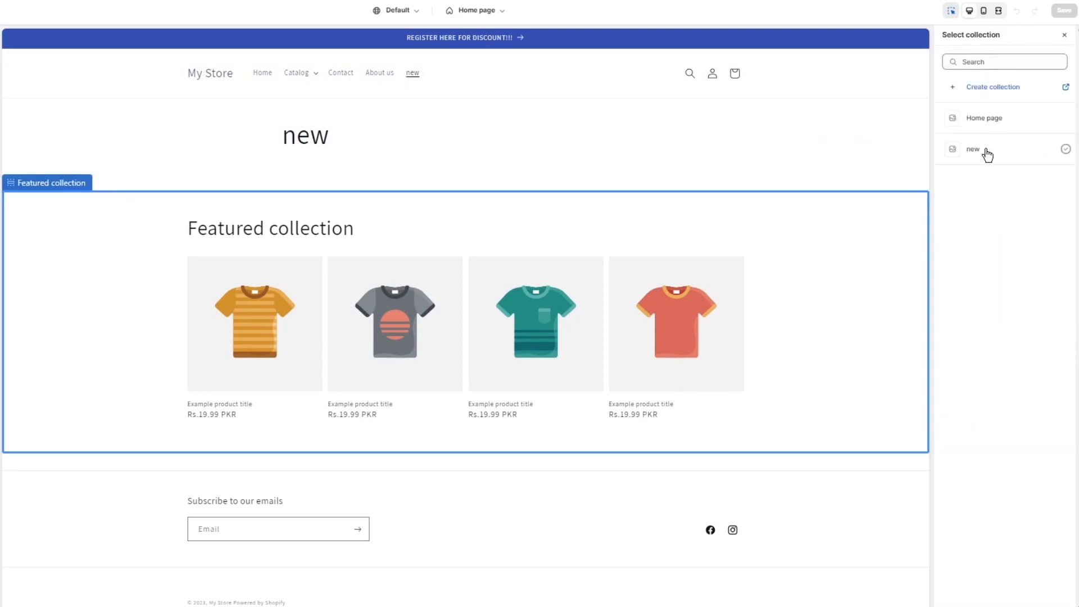
left_click(991, 155)
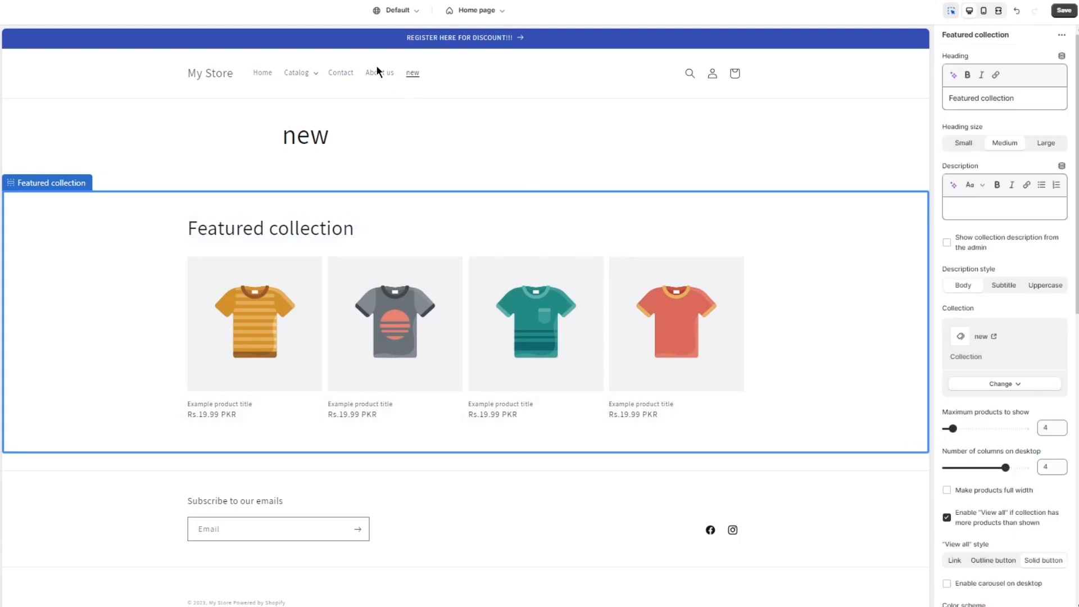
- Change the collection of the home page's "Featured products" section to the Home page collection
left_click(260, 74)
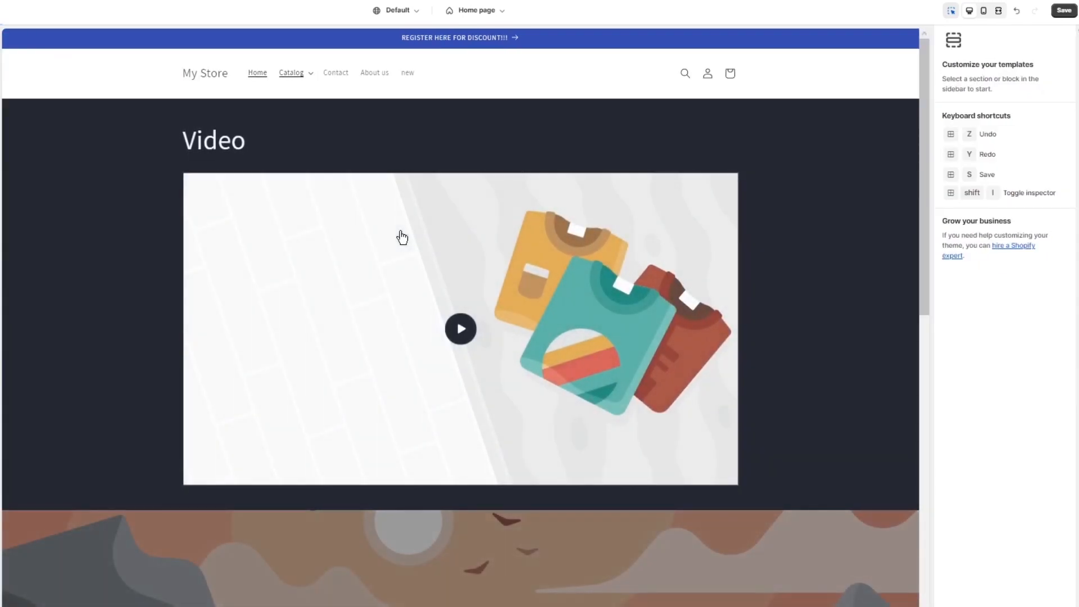
scroll(400, 235, "down", 12)
left_click(422, 320)
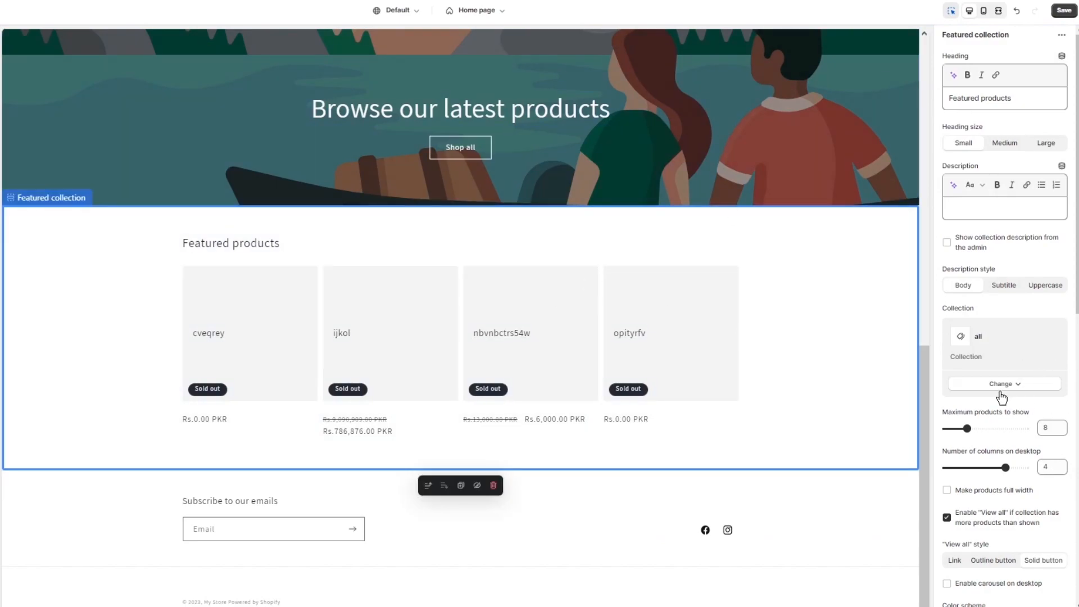
left_click(988, 386)
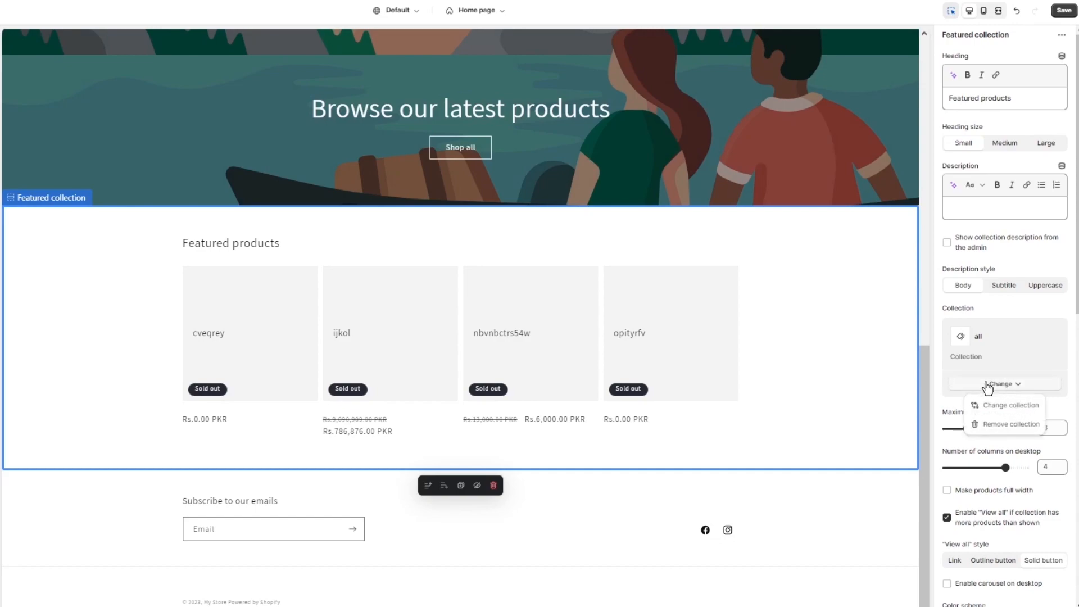
left_click(985, 405)
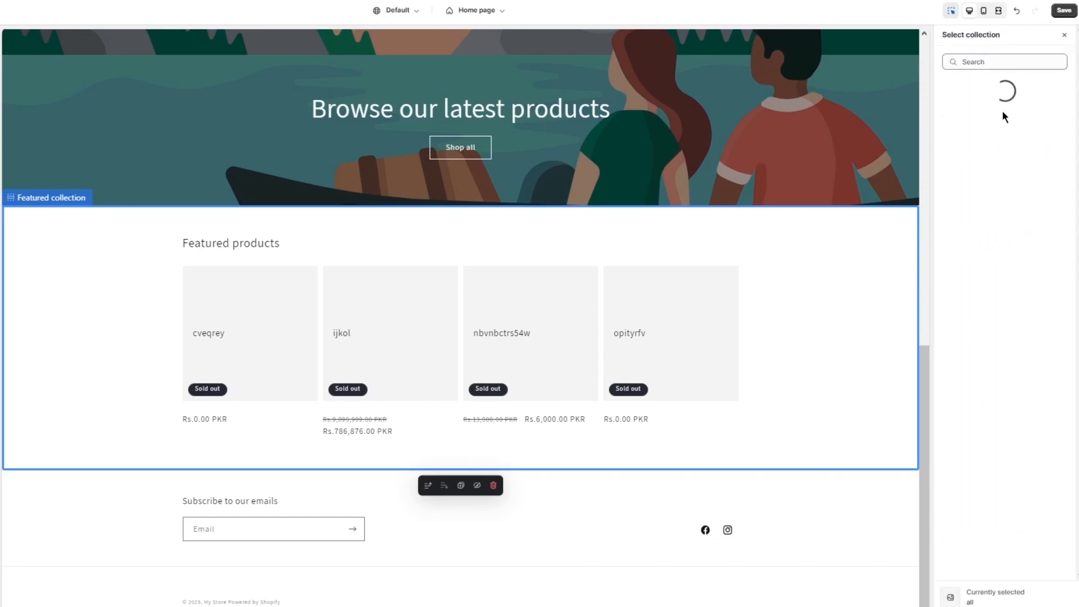
left_click(978, 119)
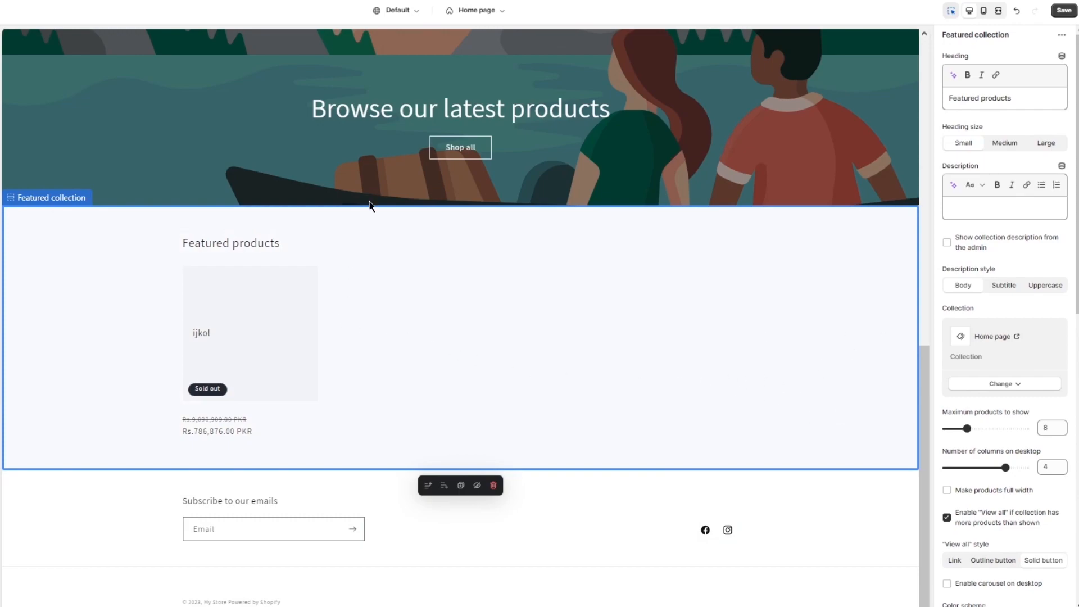
- Set the heading size of the home page's "Featured products" section to Large
scroll(471, 122, "up", 10)
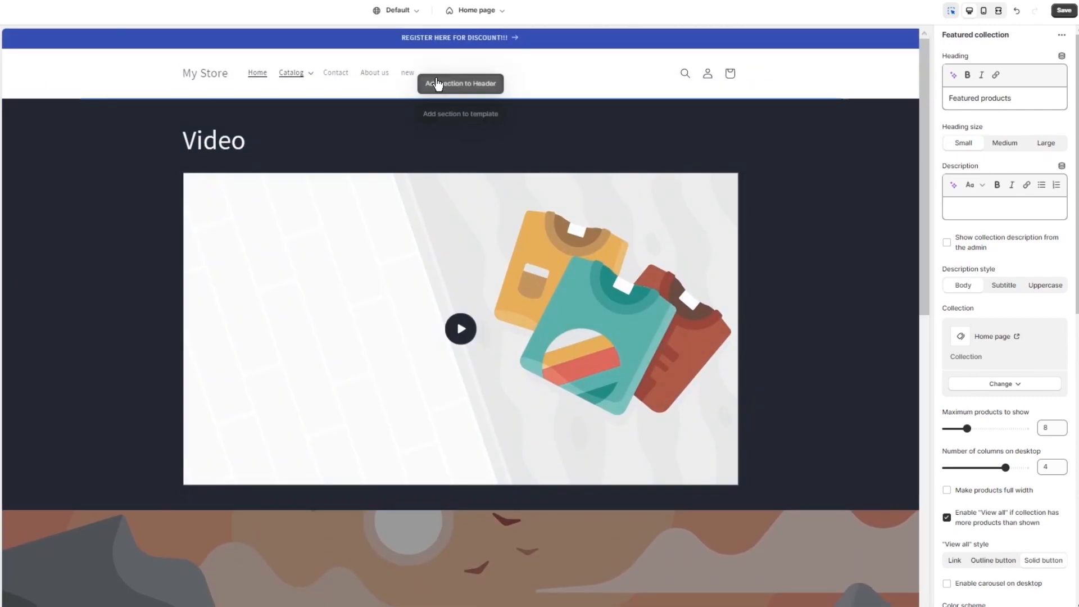
scroll(289, 191, "down", 10)
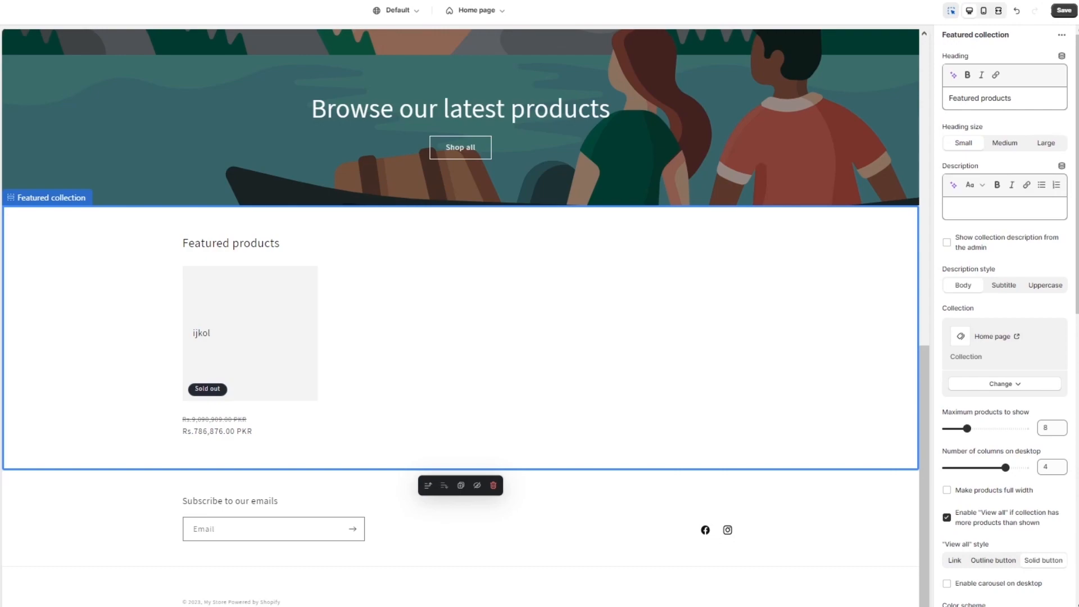
left_click(1024, 145)
left_click(1049, 146)
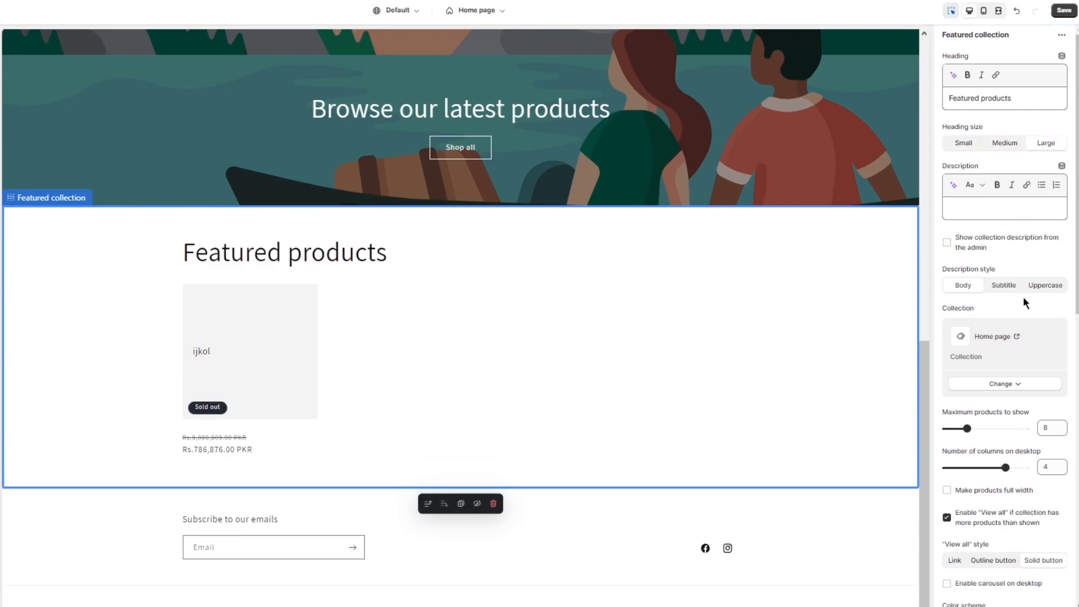